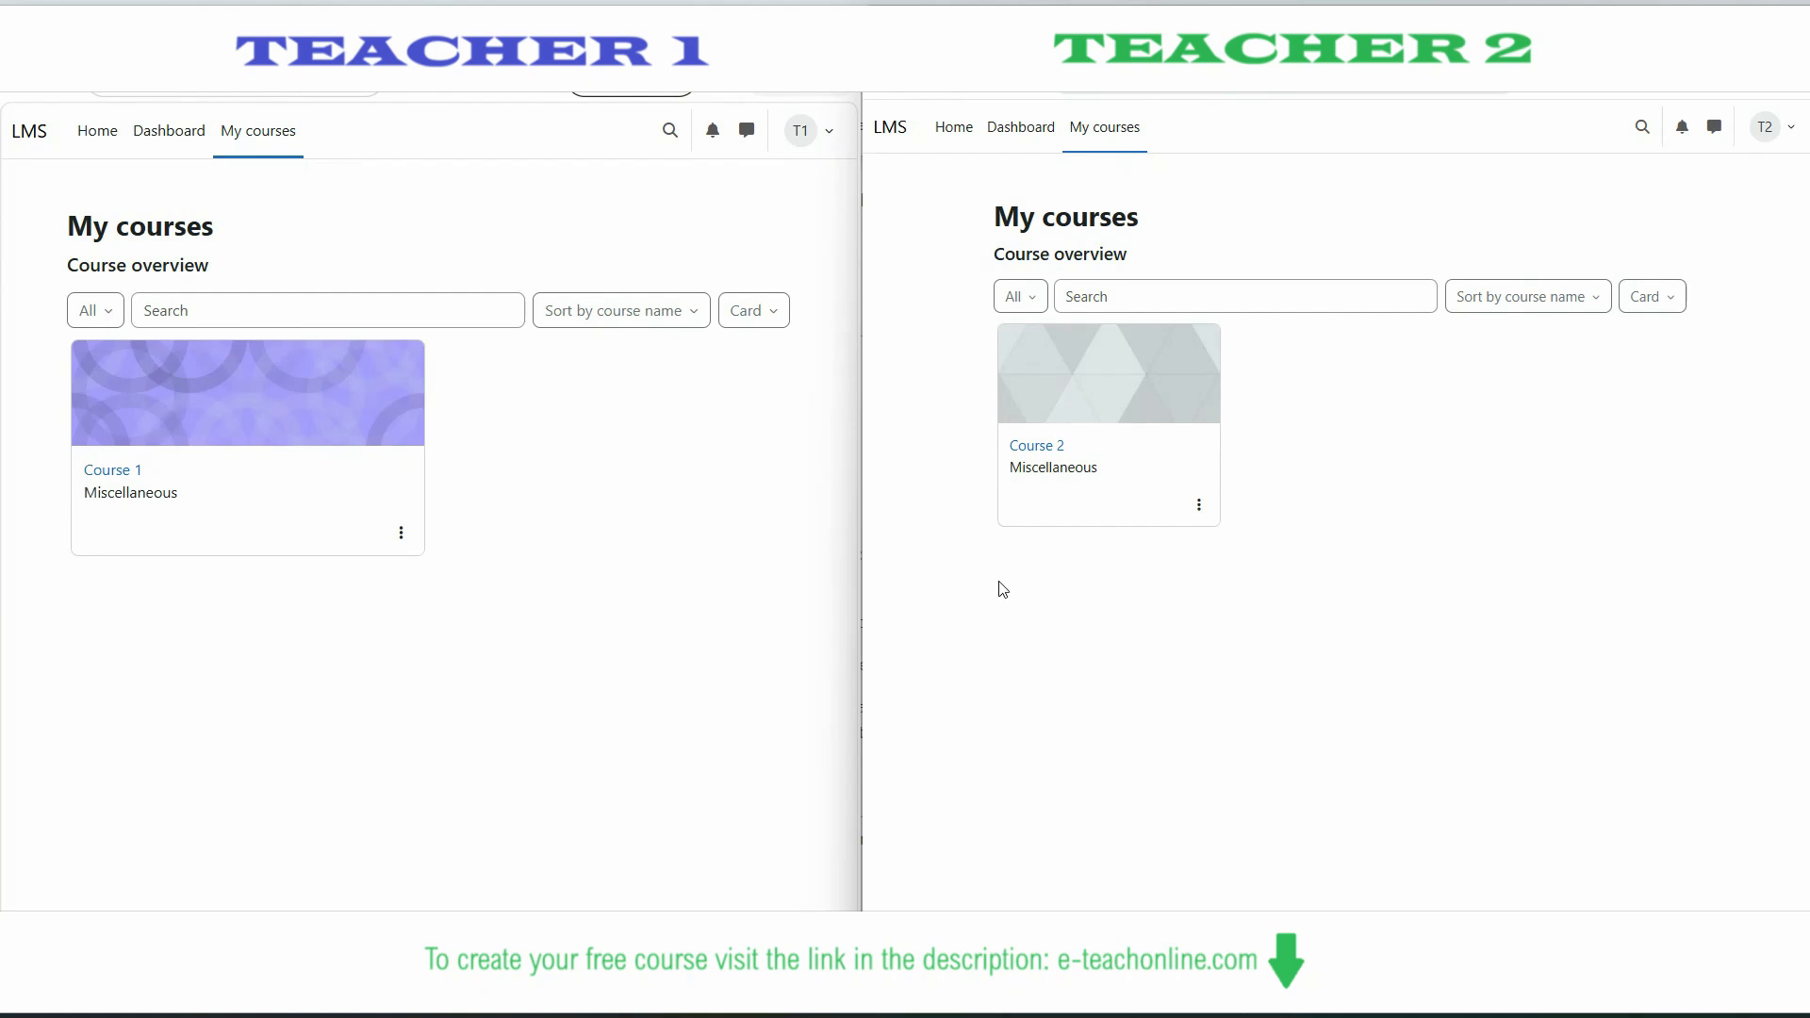
- Open Course 1 in Teacher 1's window and Course 2's participants list in Teacher 2's window
click(657, 557)
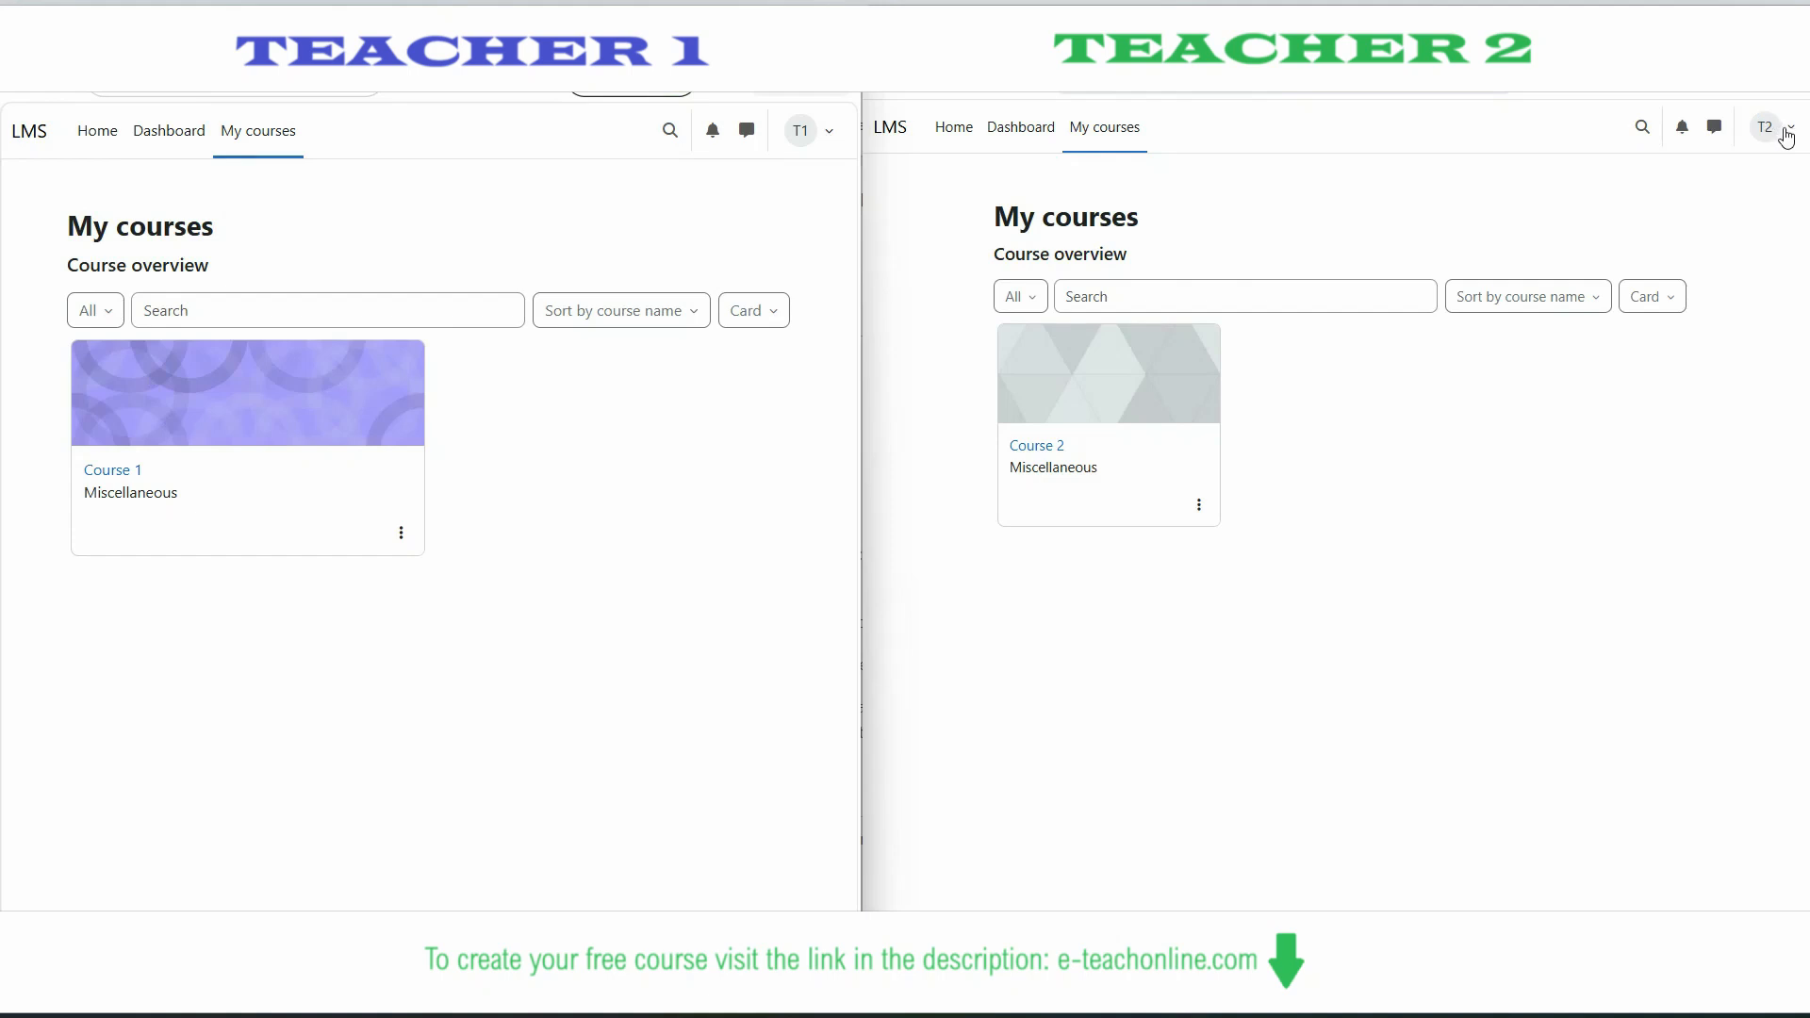
click(112, 477)
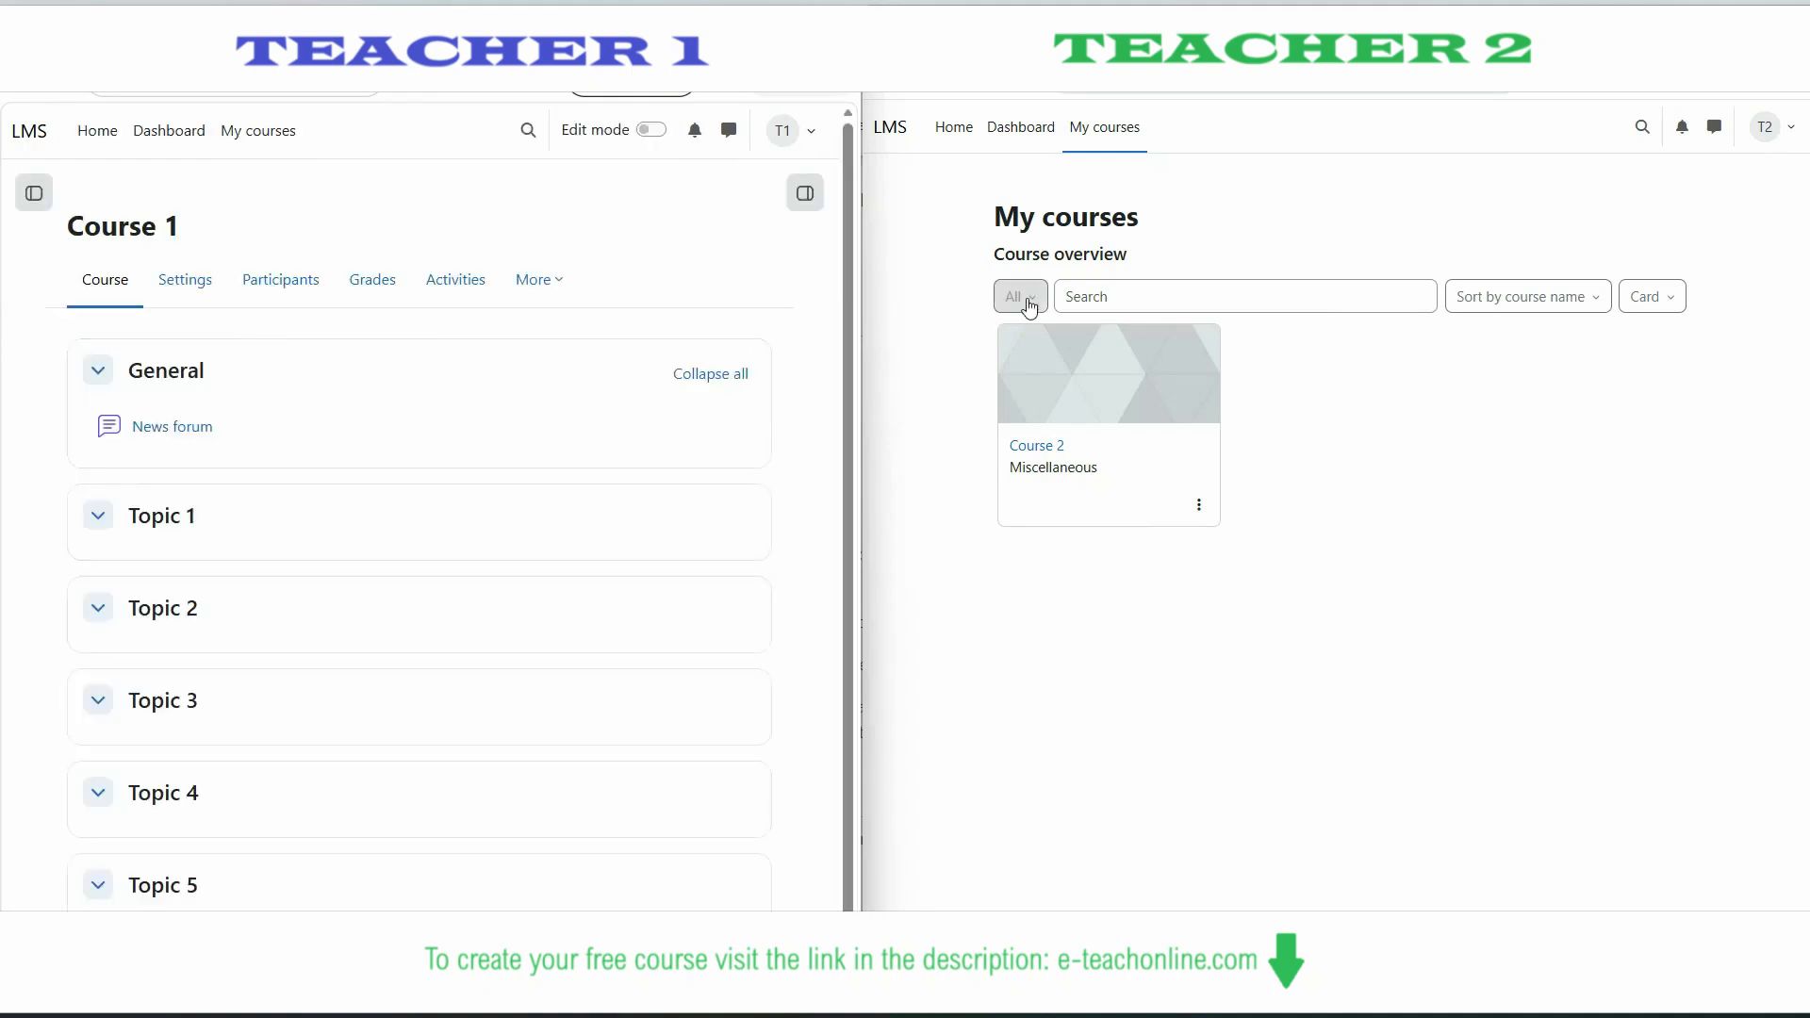
click(1035, 447)
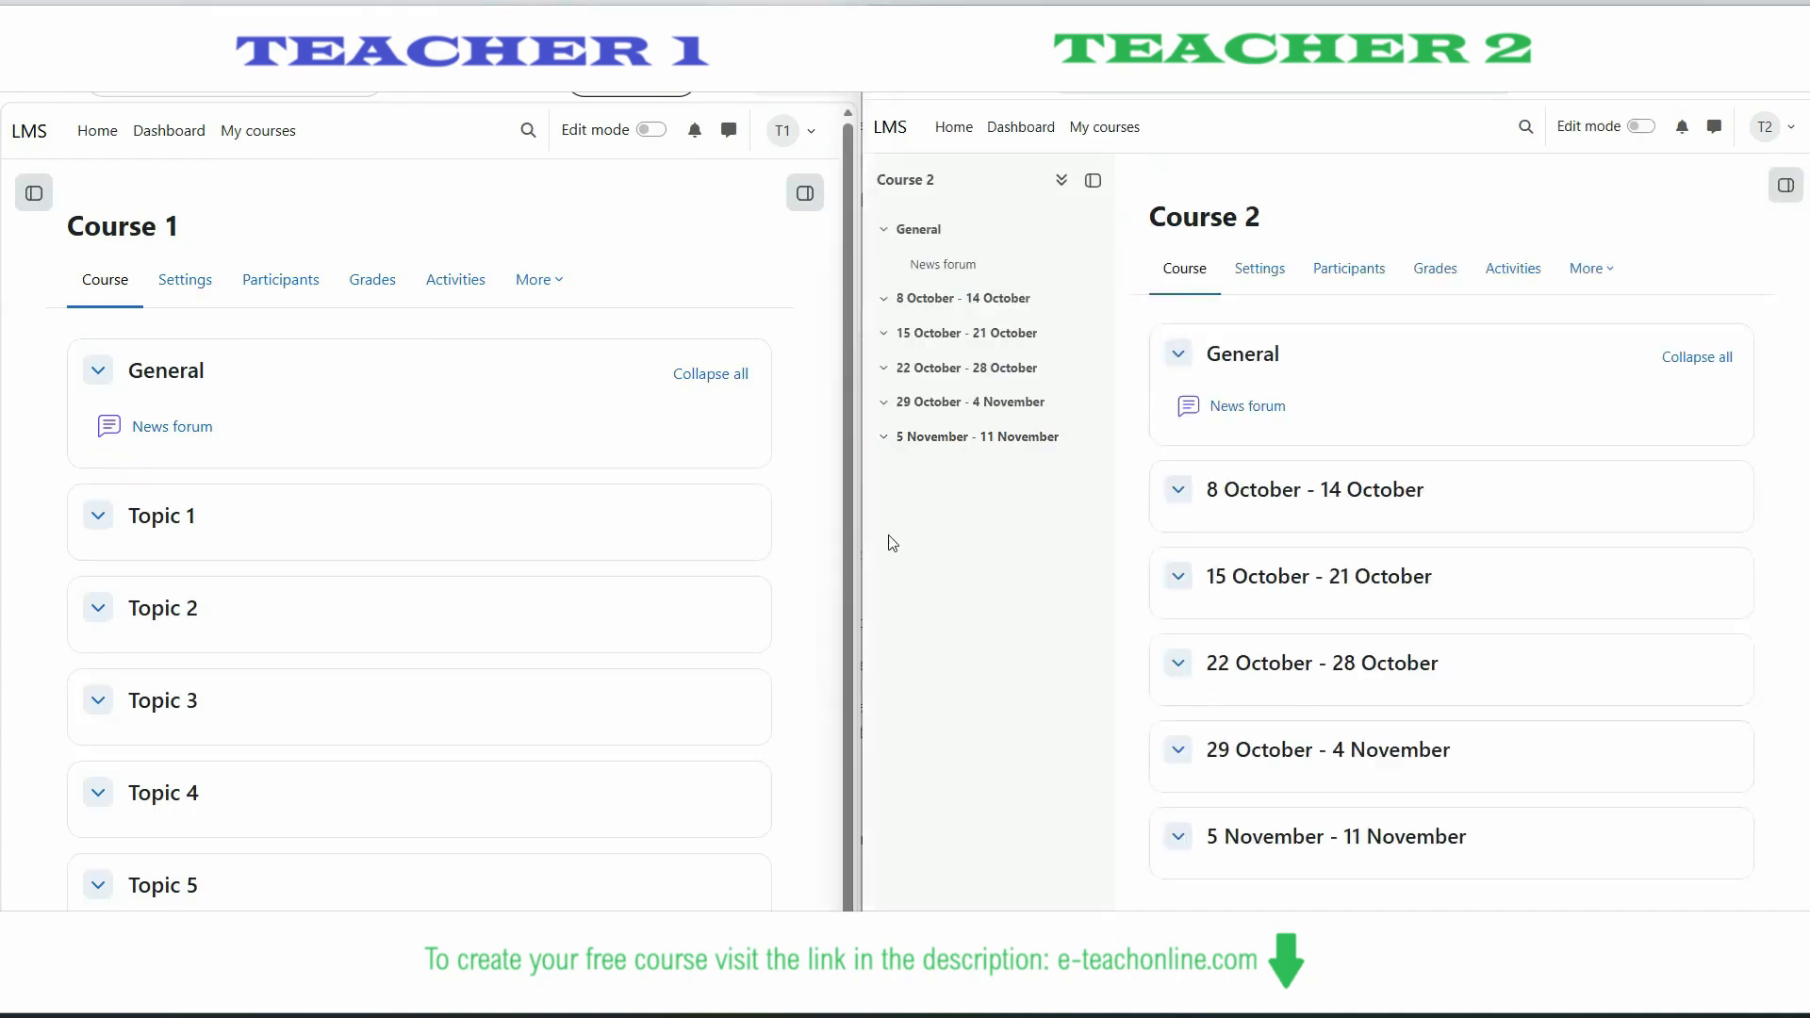
click(1362, 273)
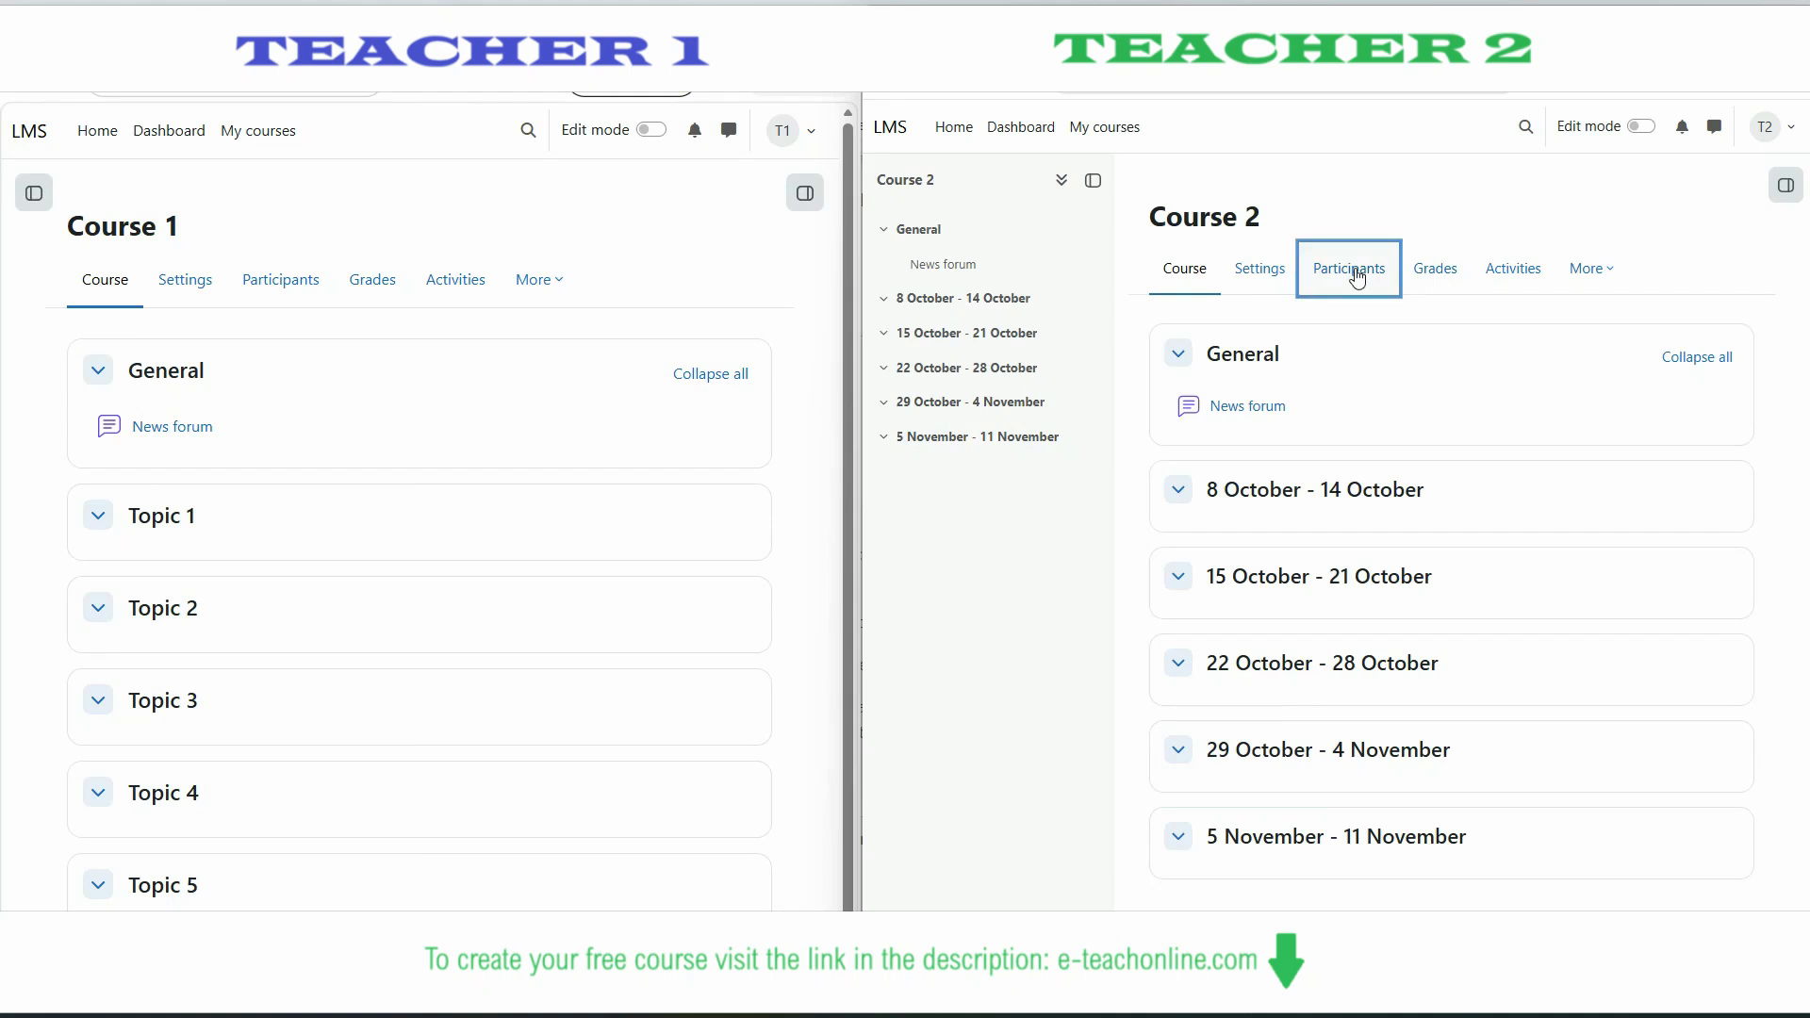
- Enrol Teacher 2 in Course 1 with the Non-editing teacher role
click(292, 280)
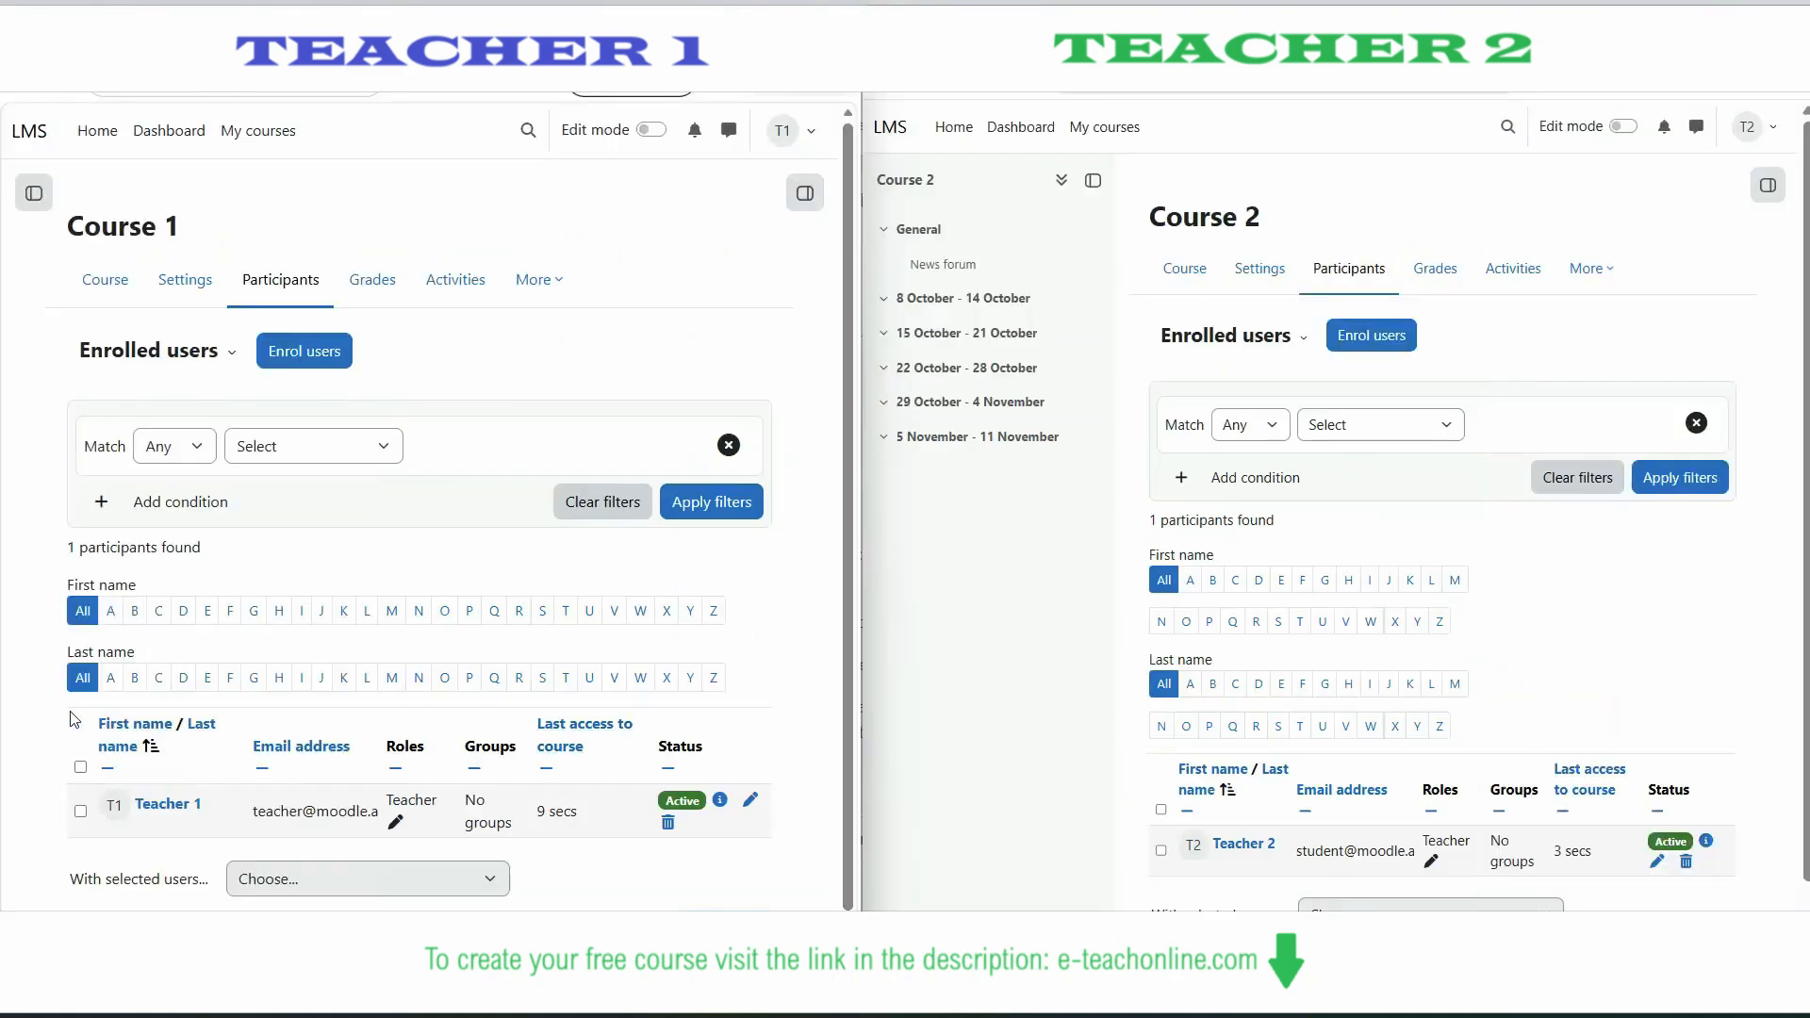
scroll(67, 695, down, 1)
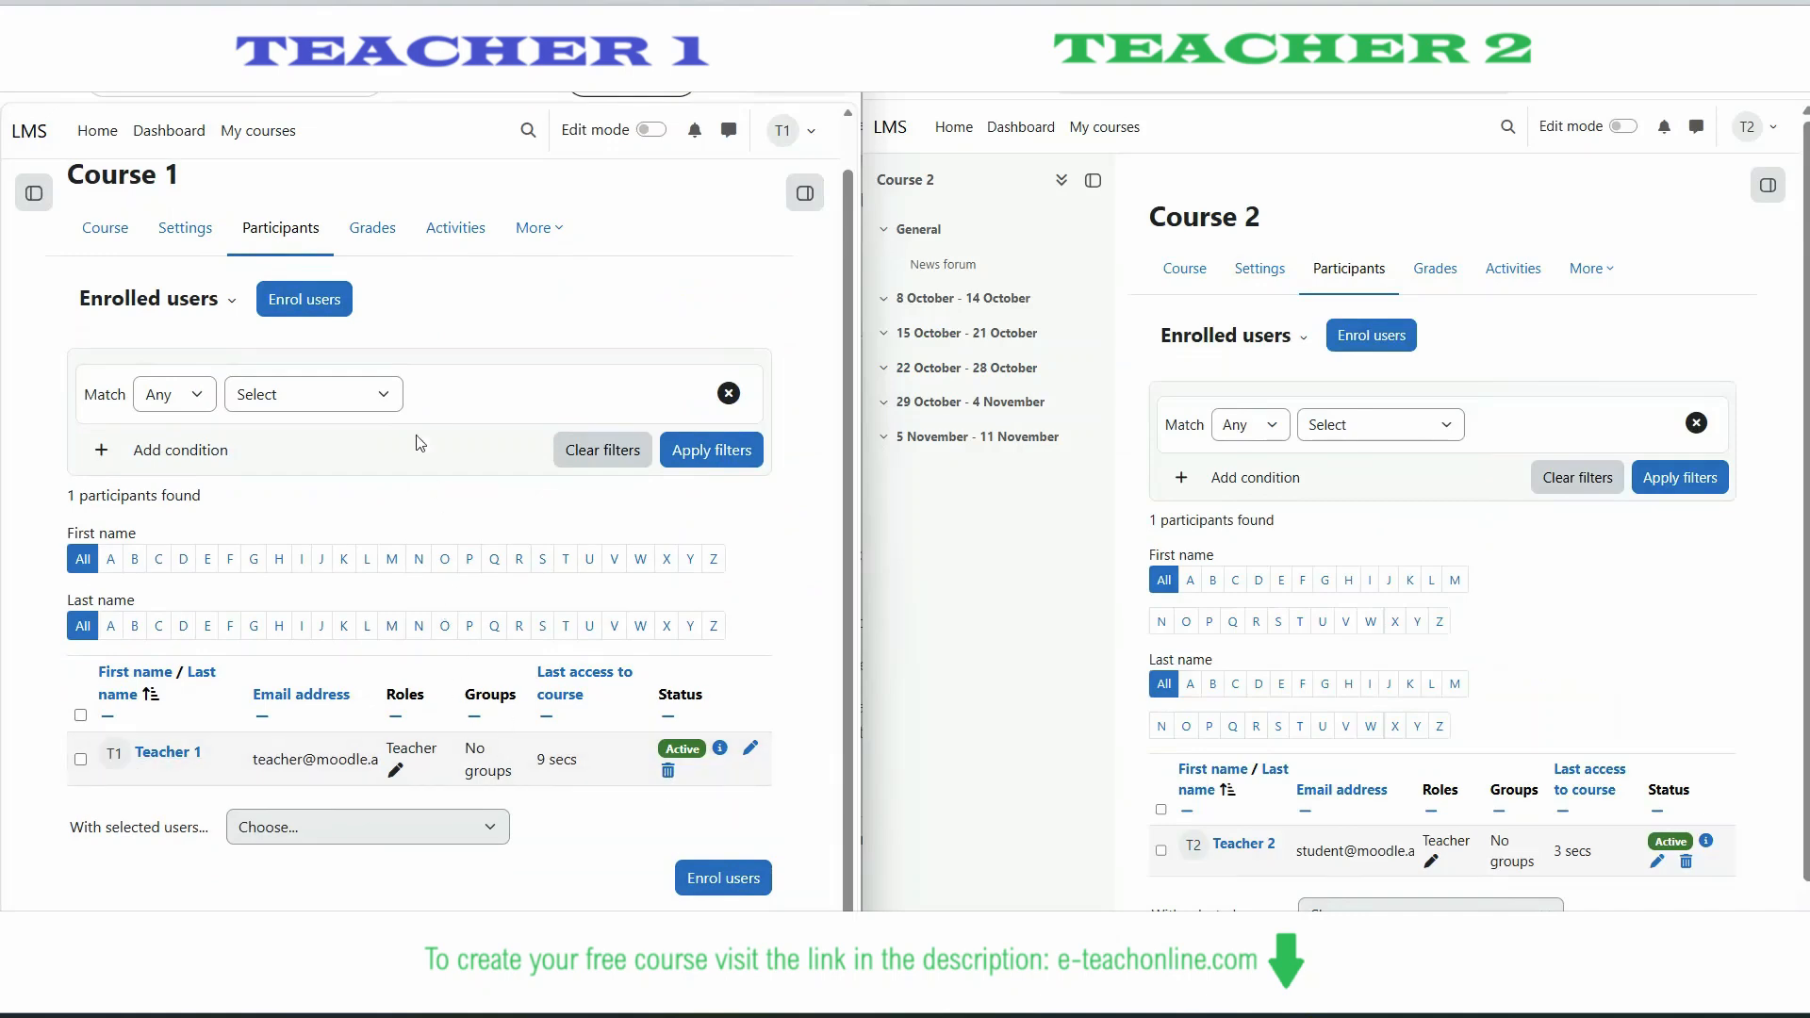
click(301, 298)
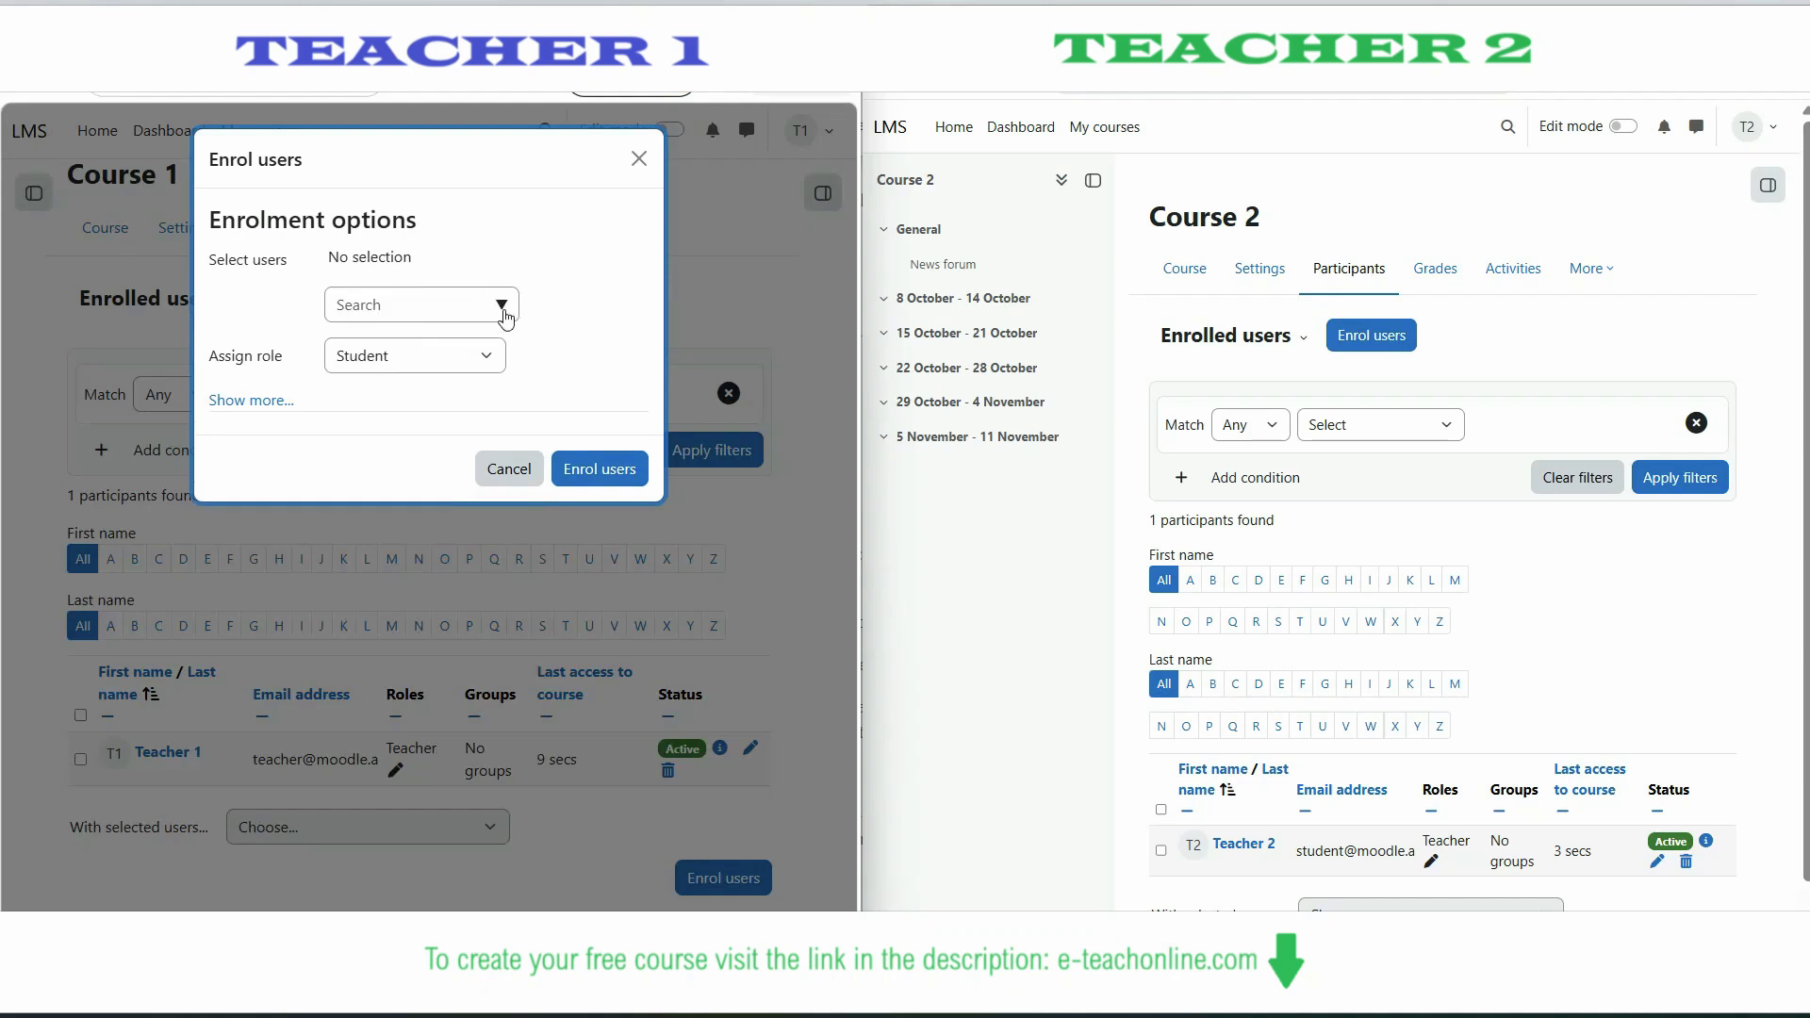
click(502, 307)
click(419, 349)
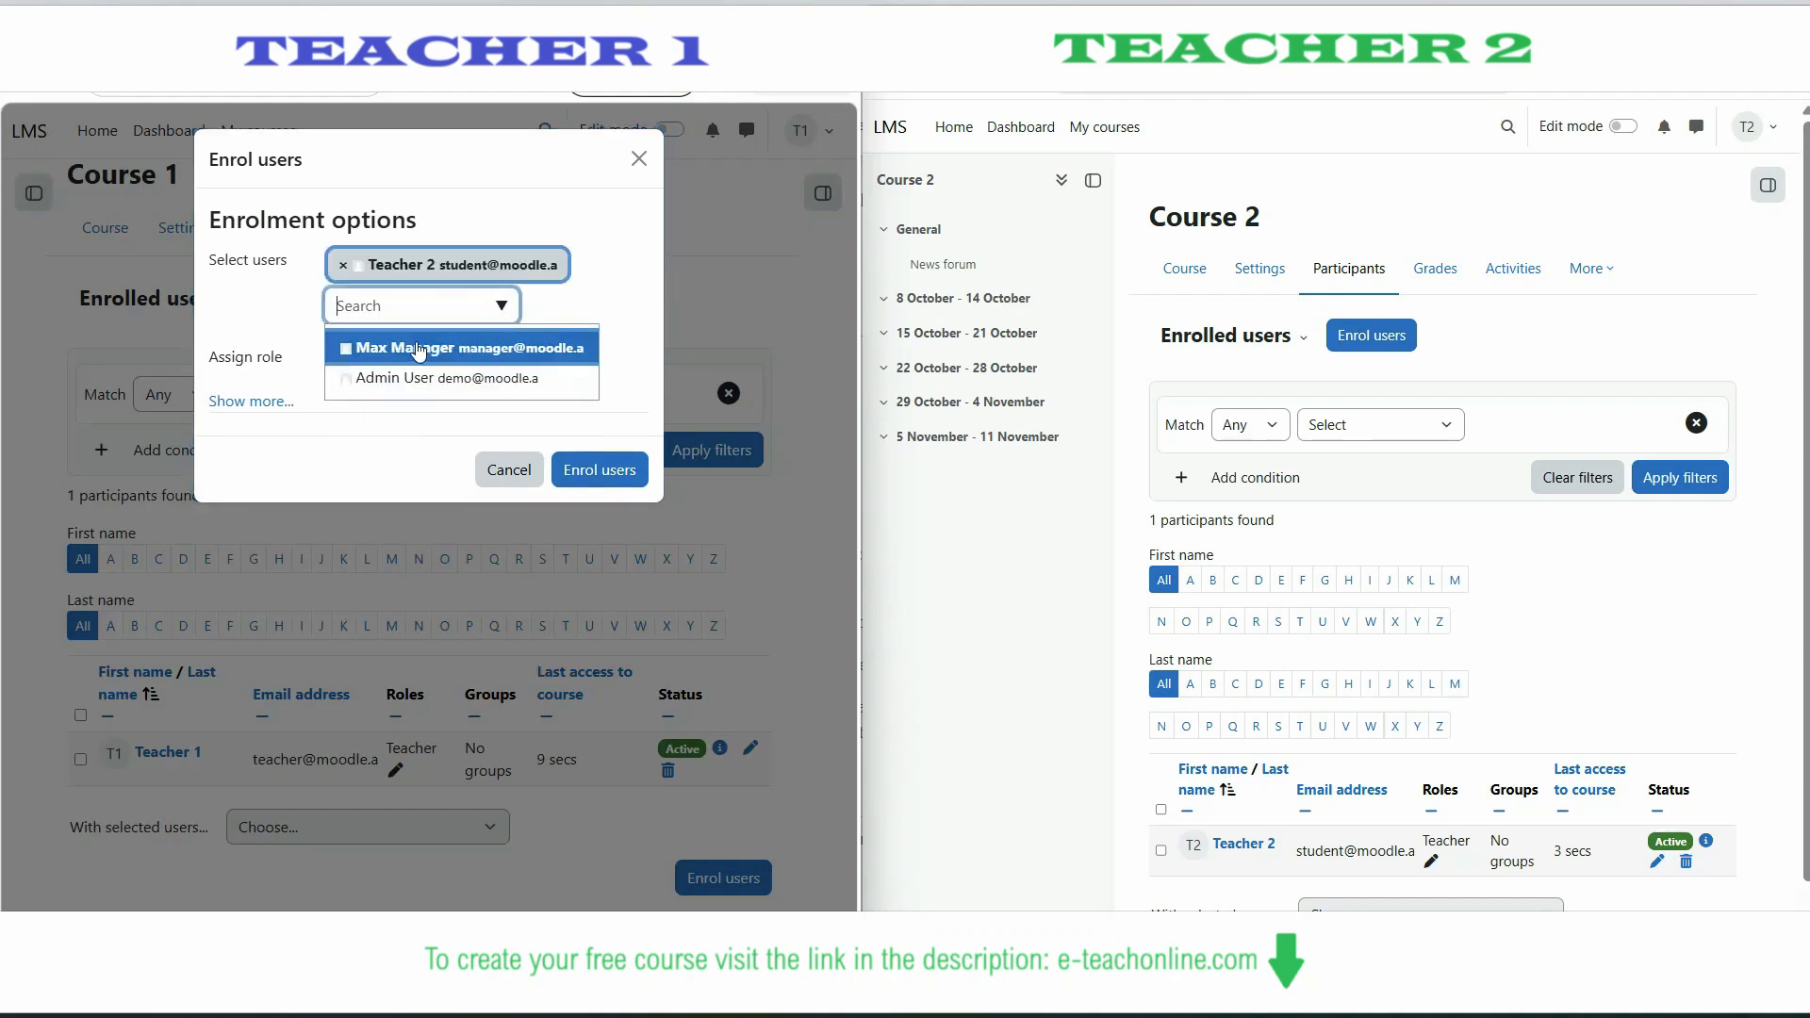
click(311, 344)
click(384, 362)
click(416, 393)
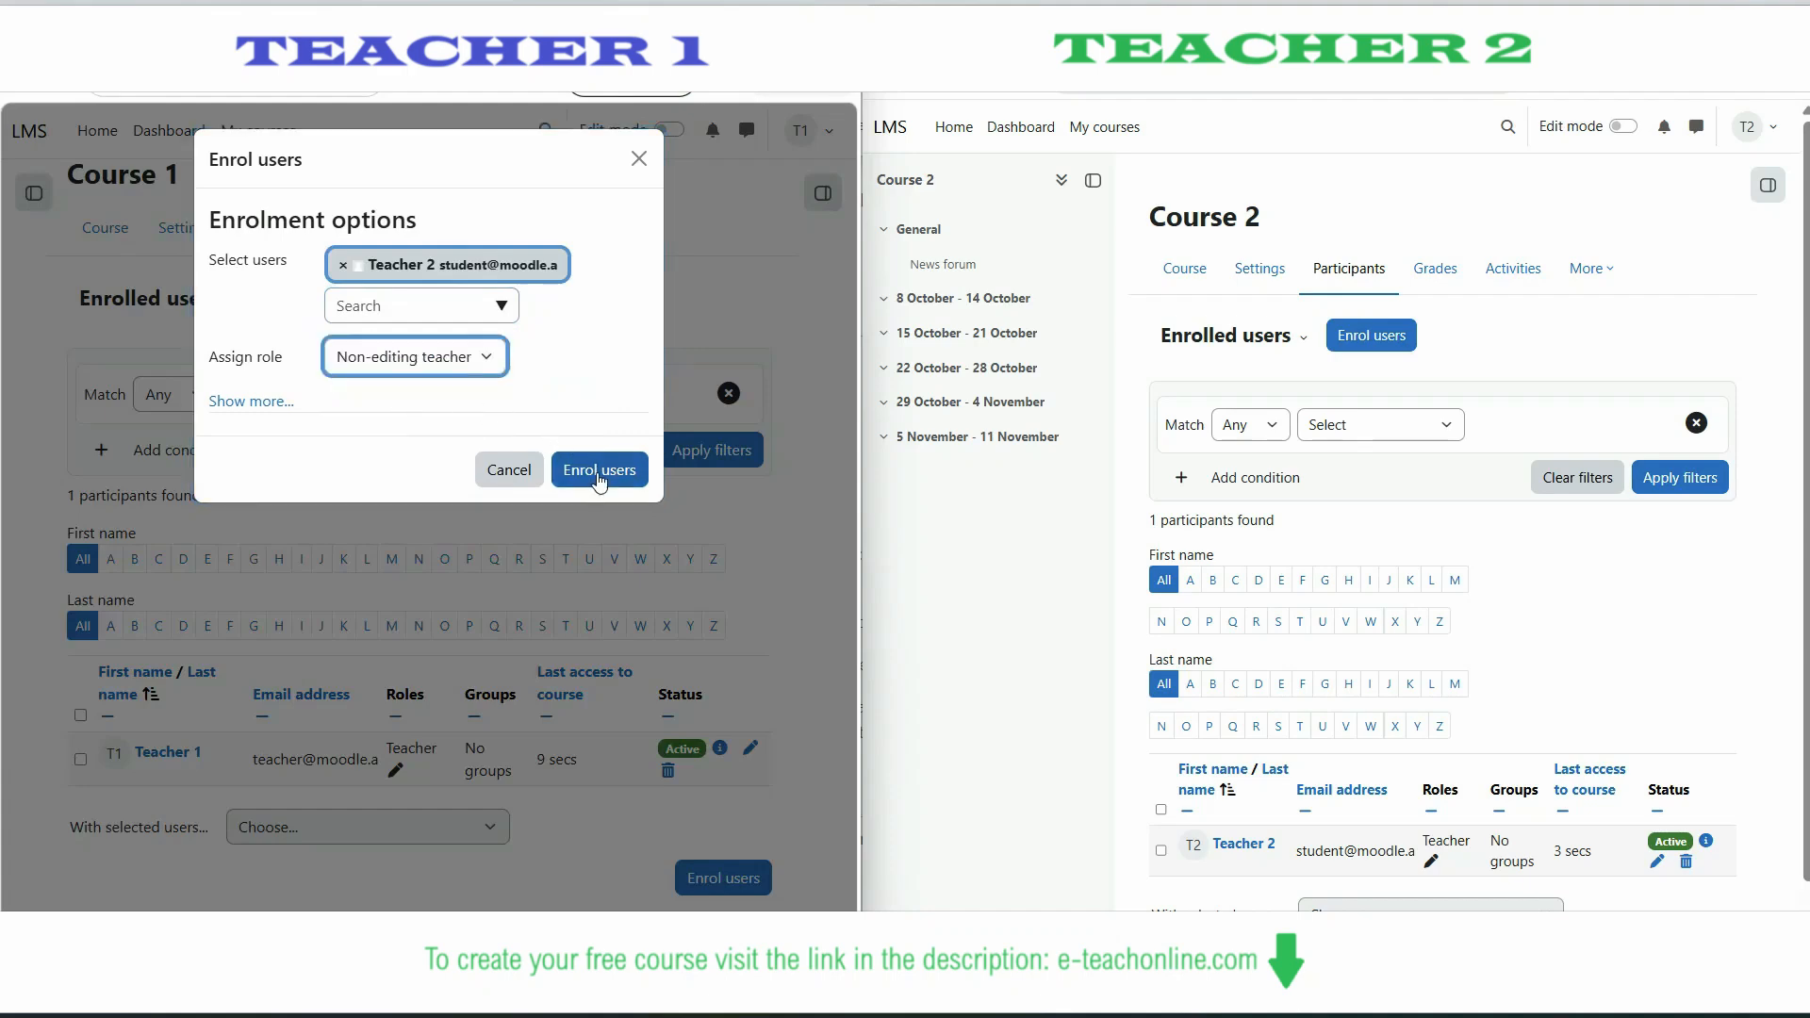
click(589, 469)
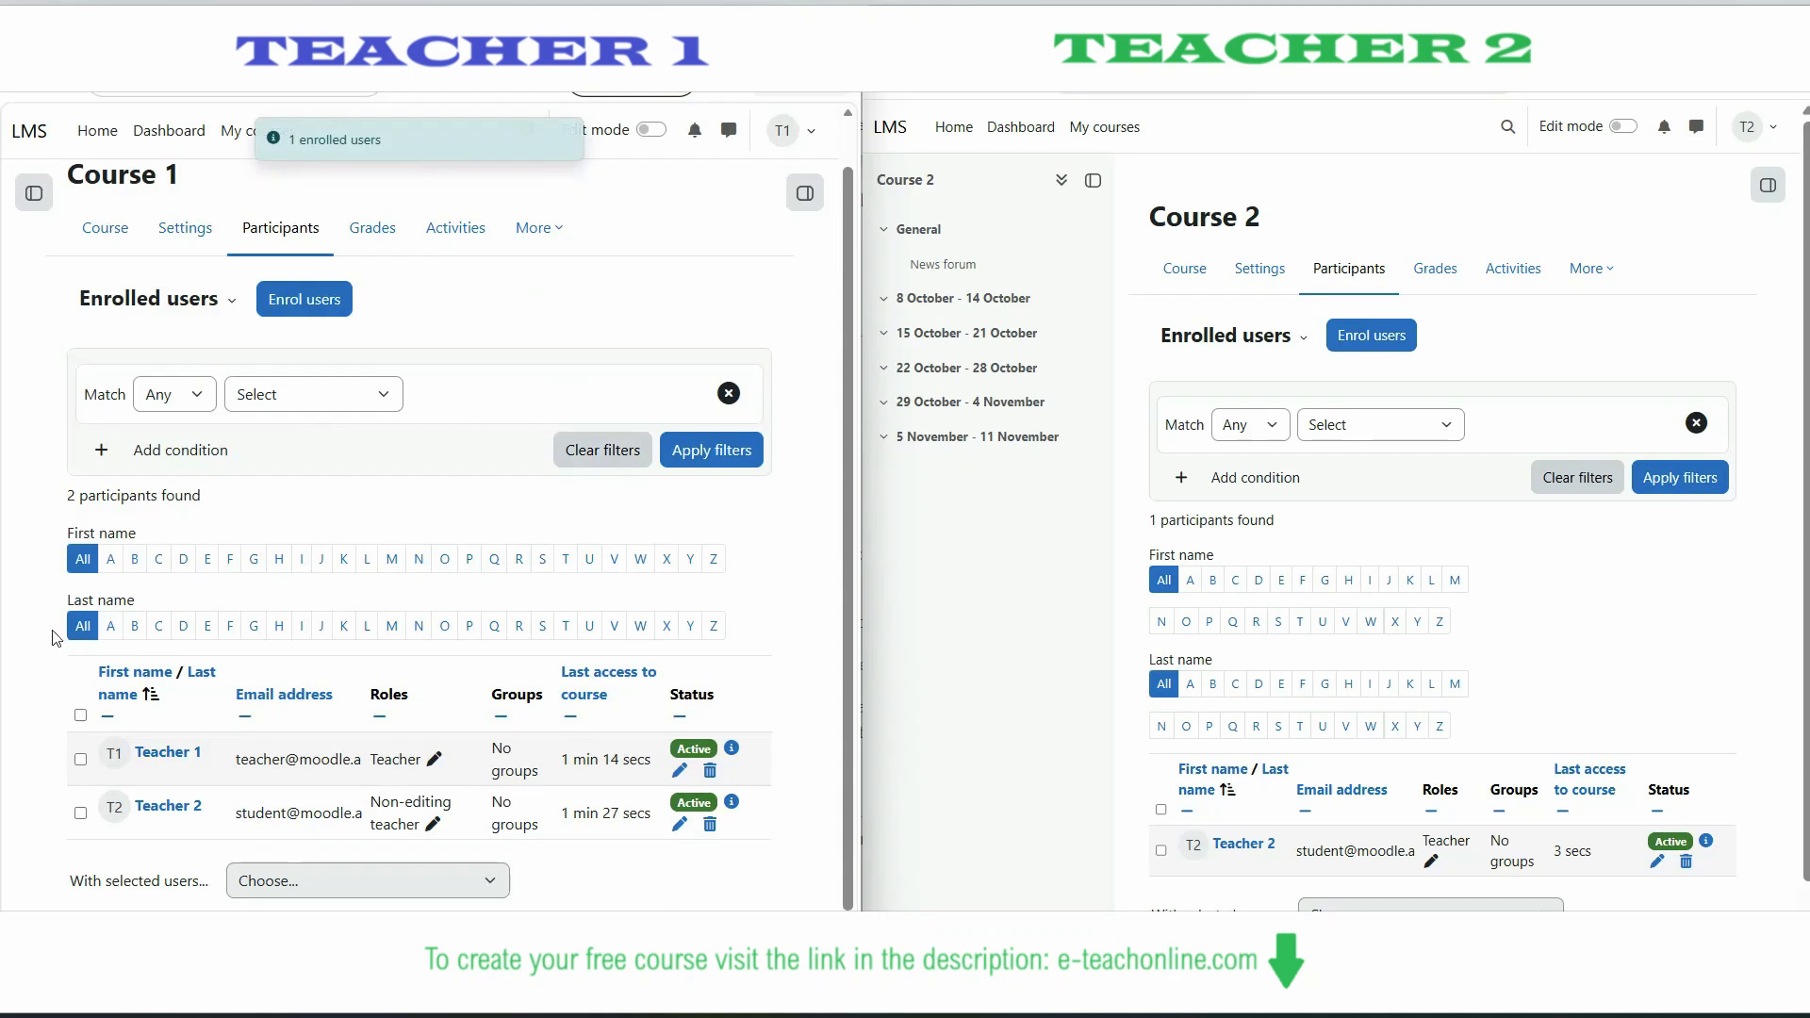
- Assign Teacher 2 the Non-editing teacher role in the Course 1 course question bank
click(557, 229)
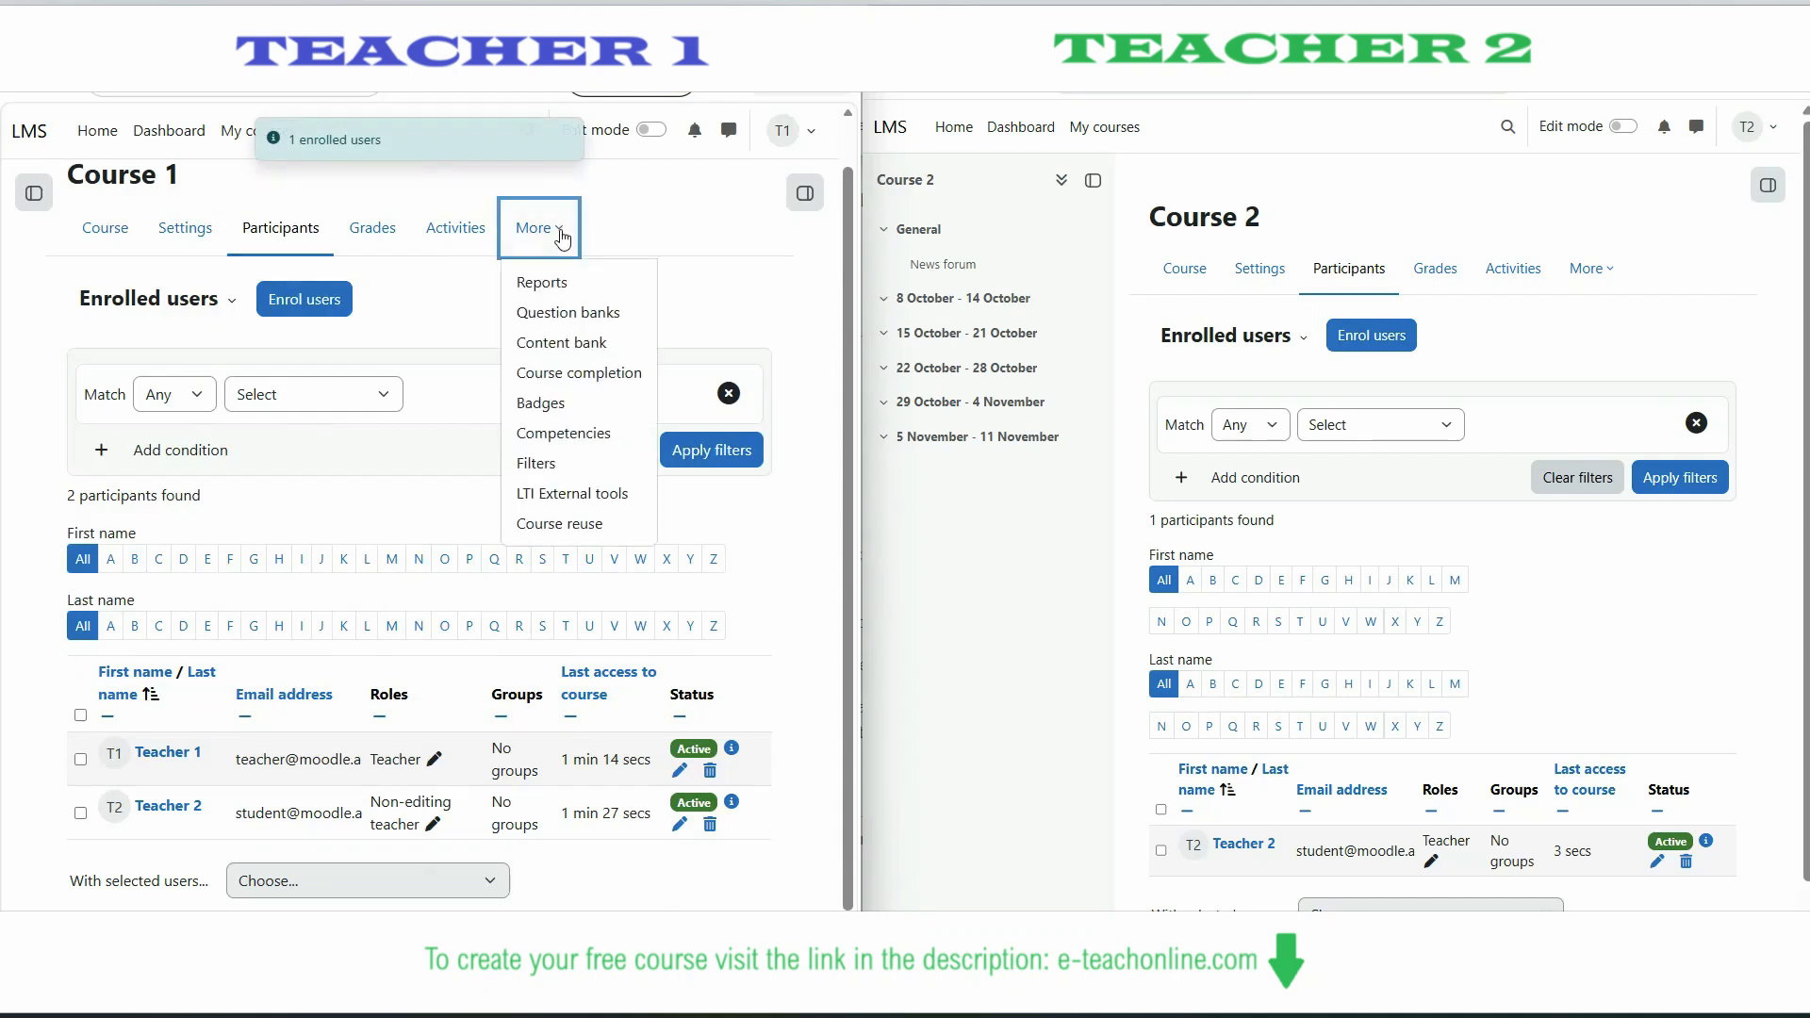
click(551, 318)
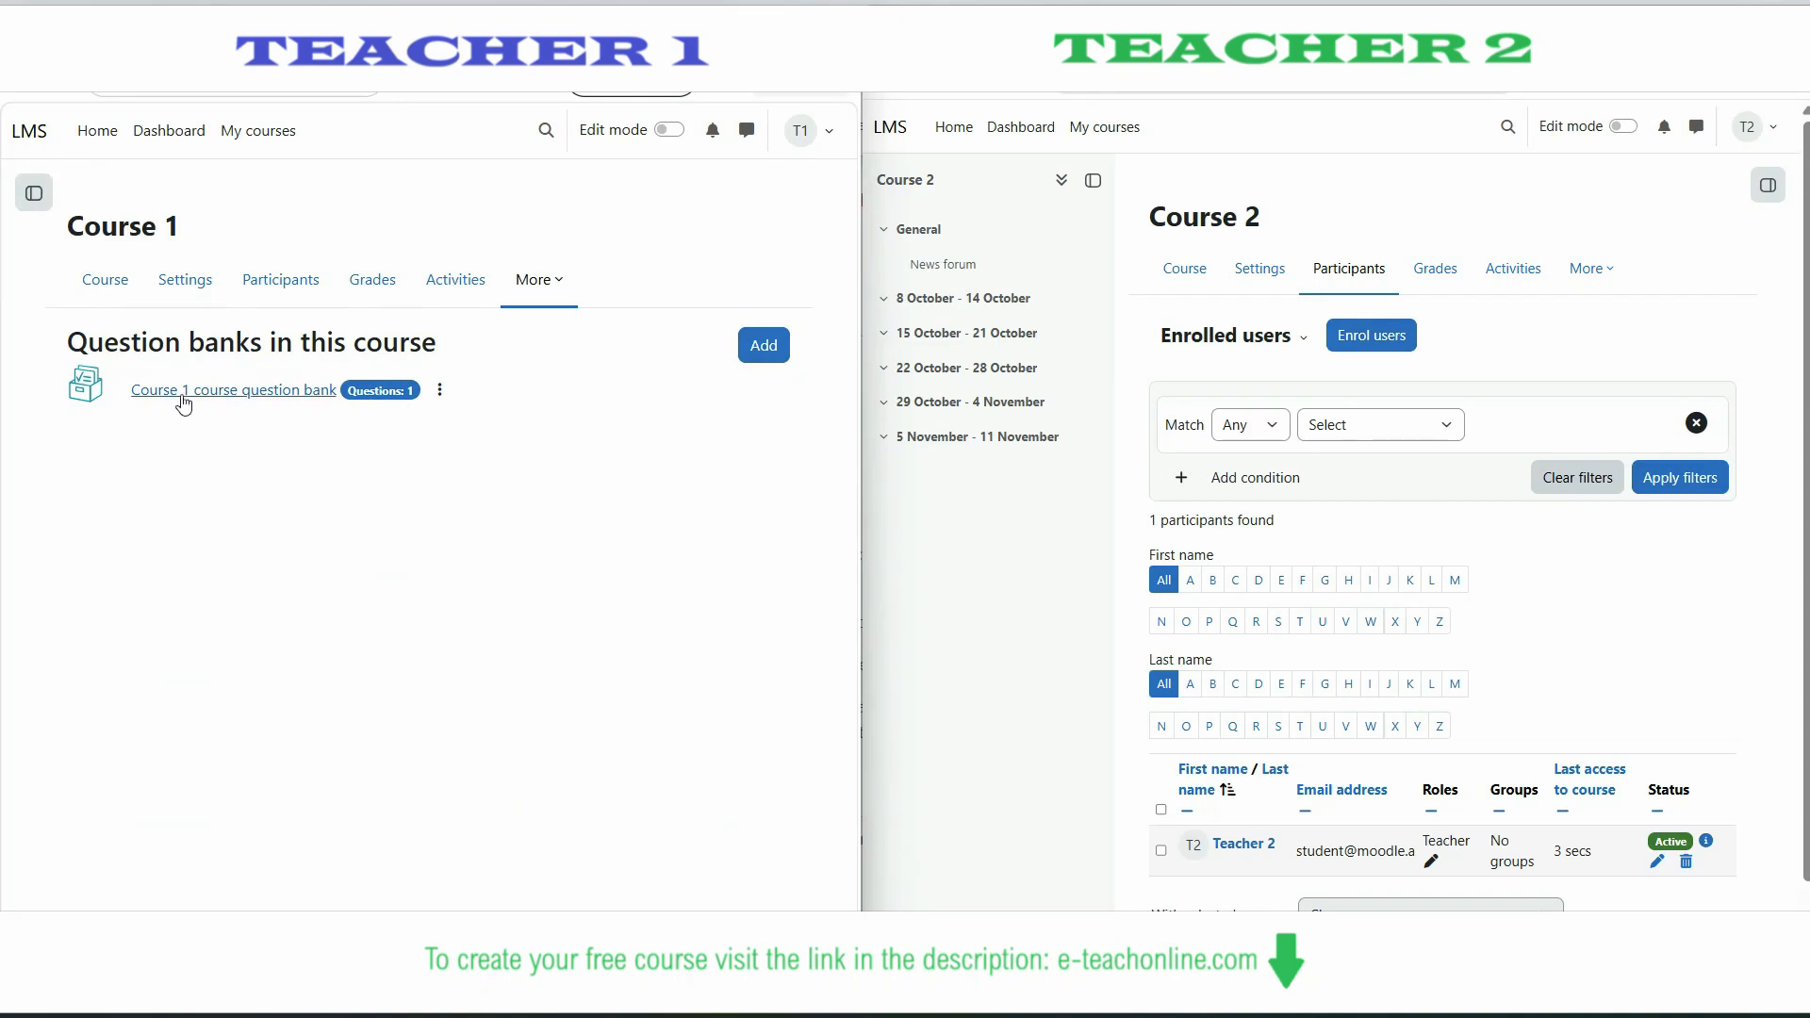
click(439, 390)
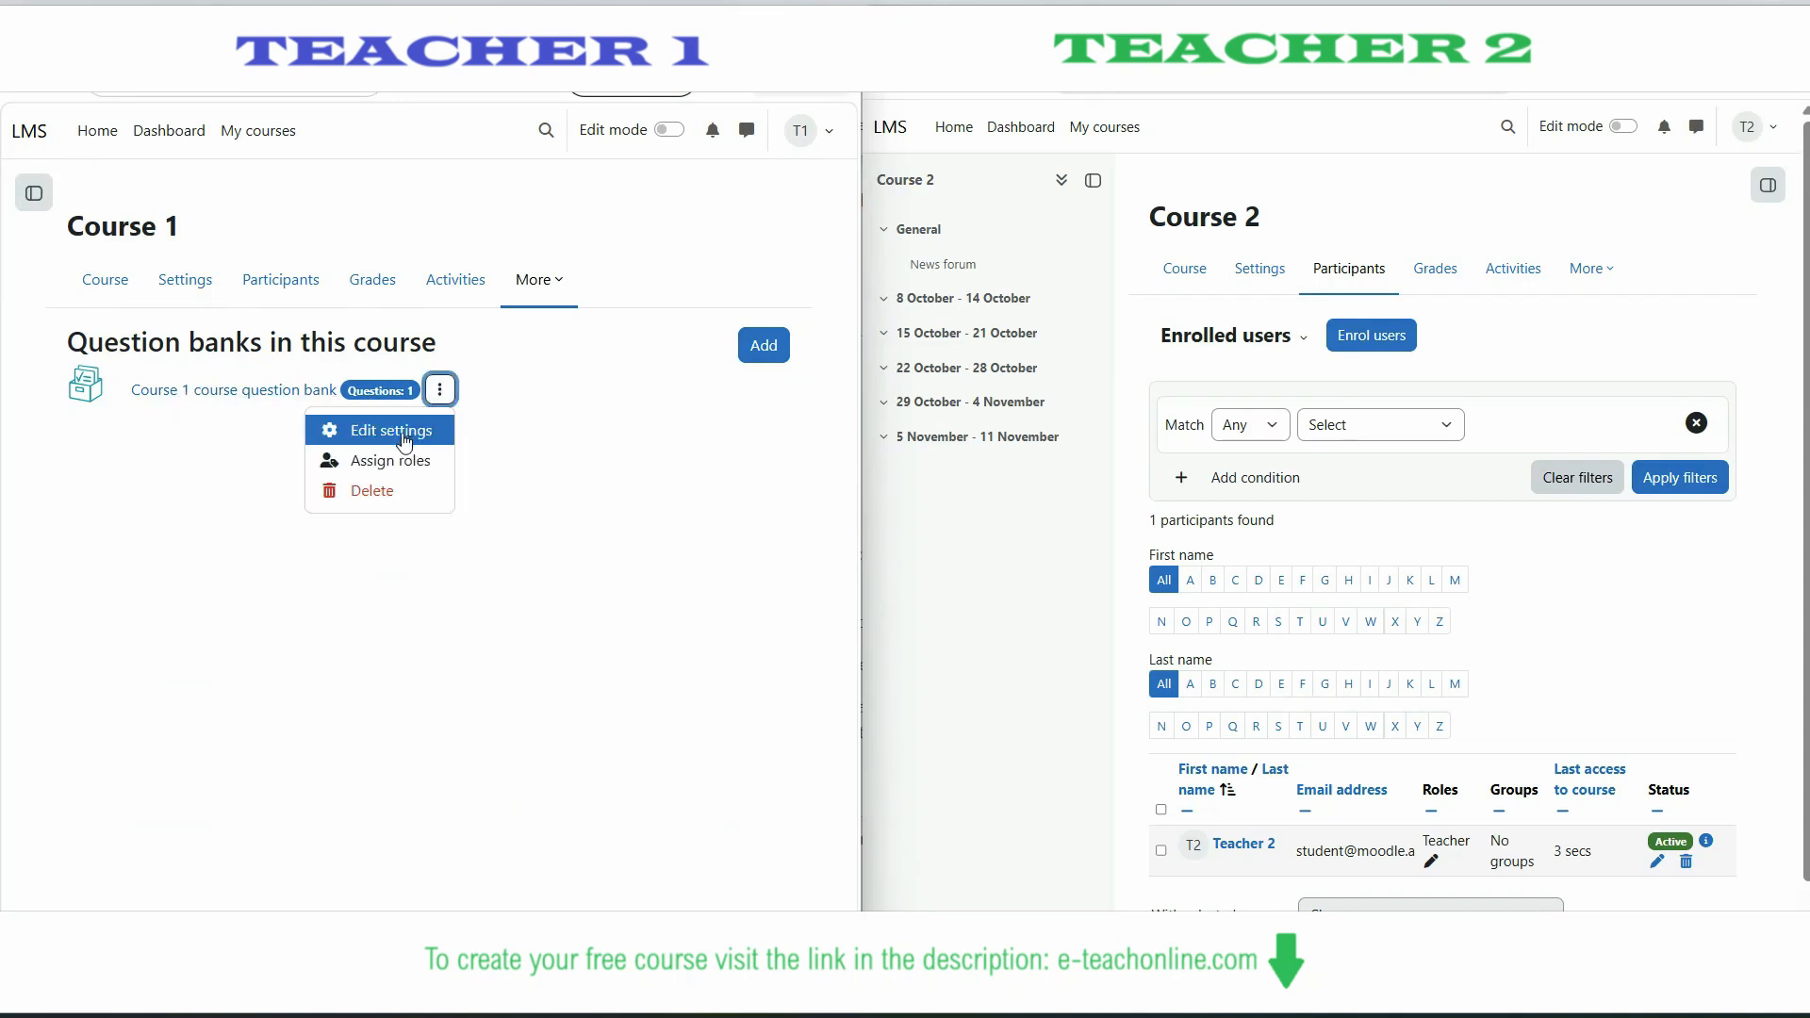
click(364, 463)
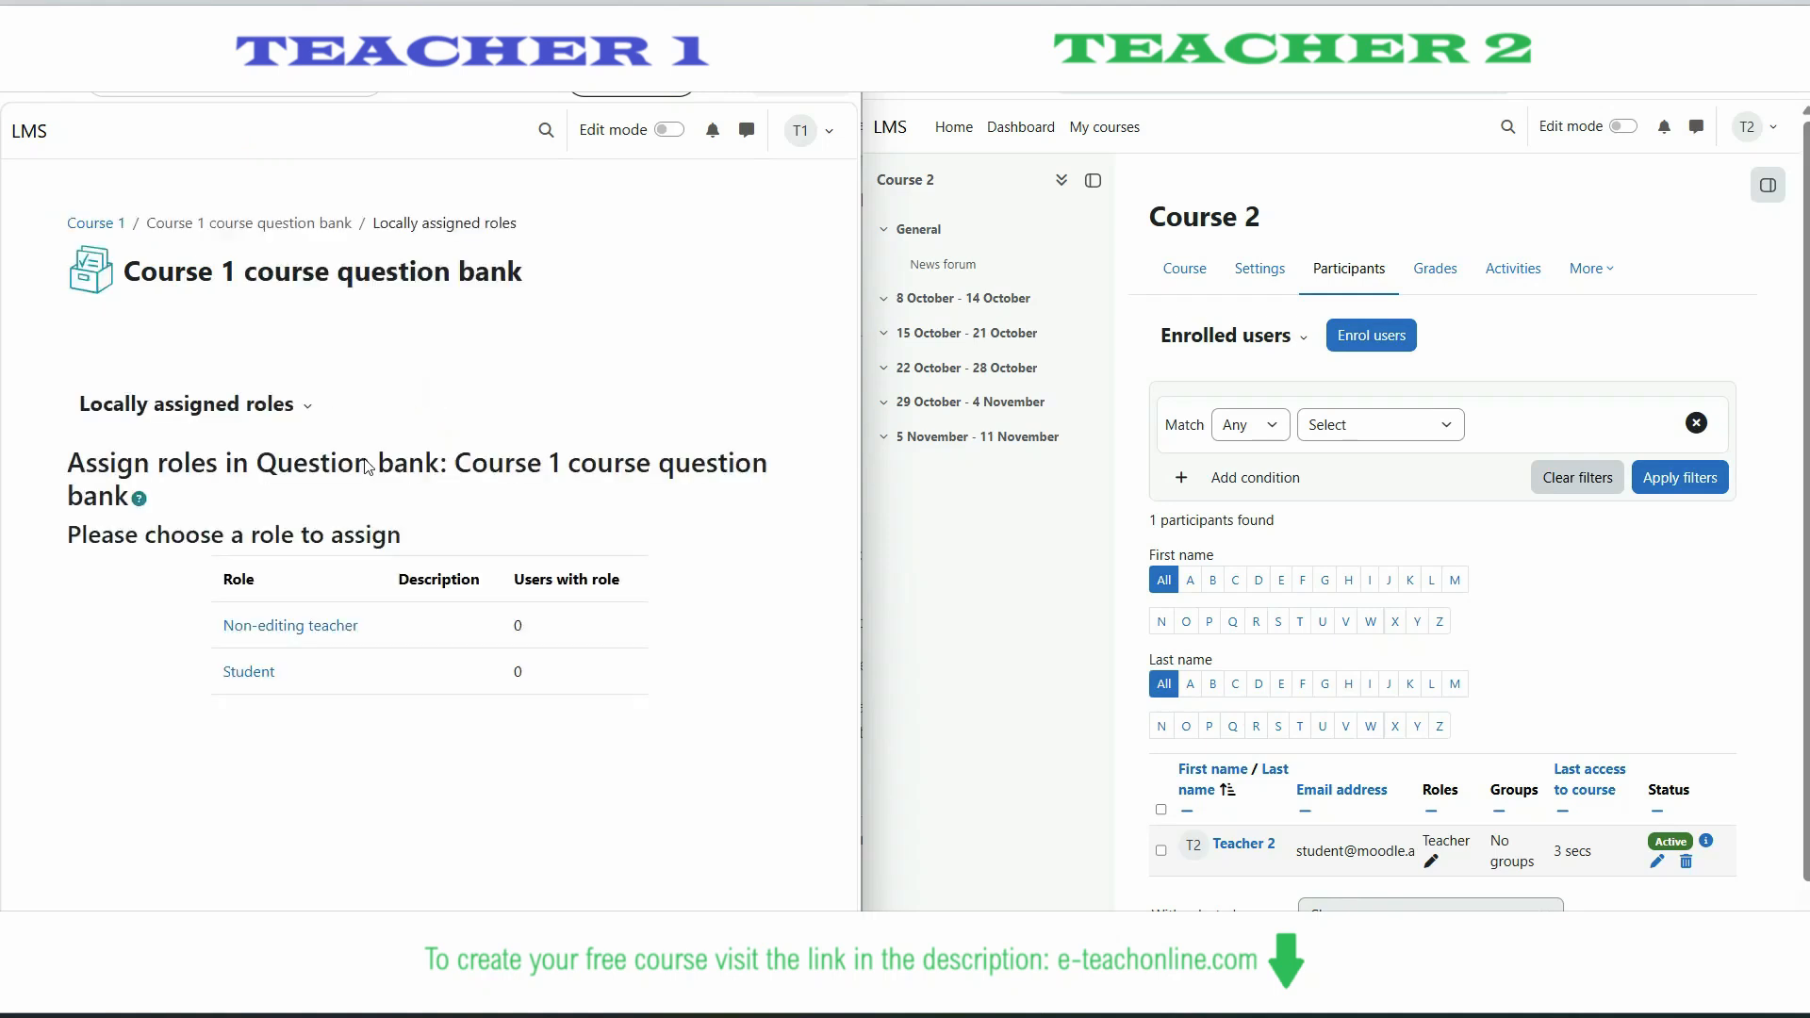
drag(198, 608, 310, 664)
click(310, 663)
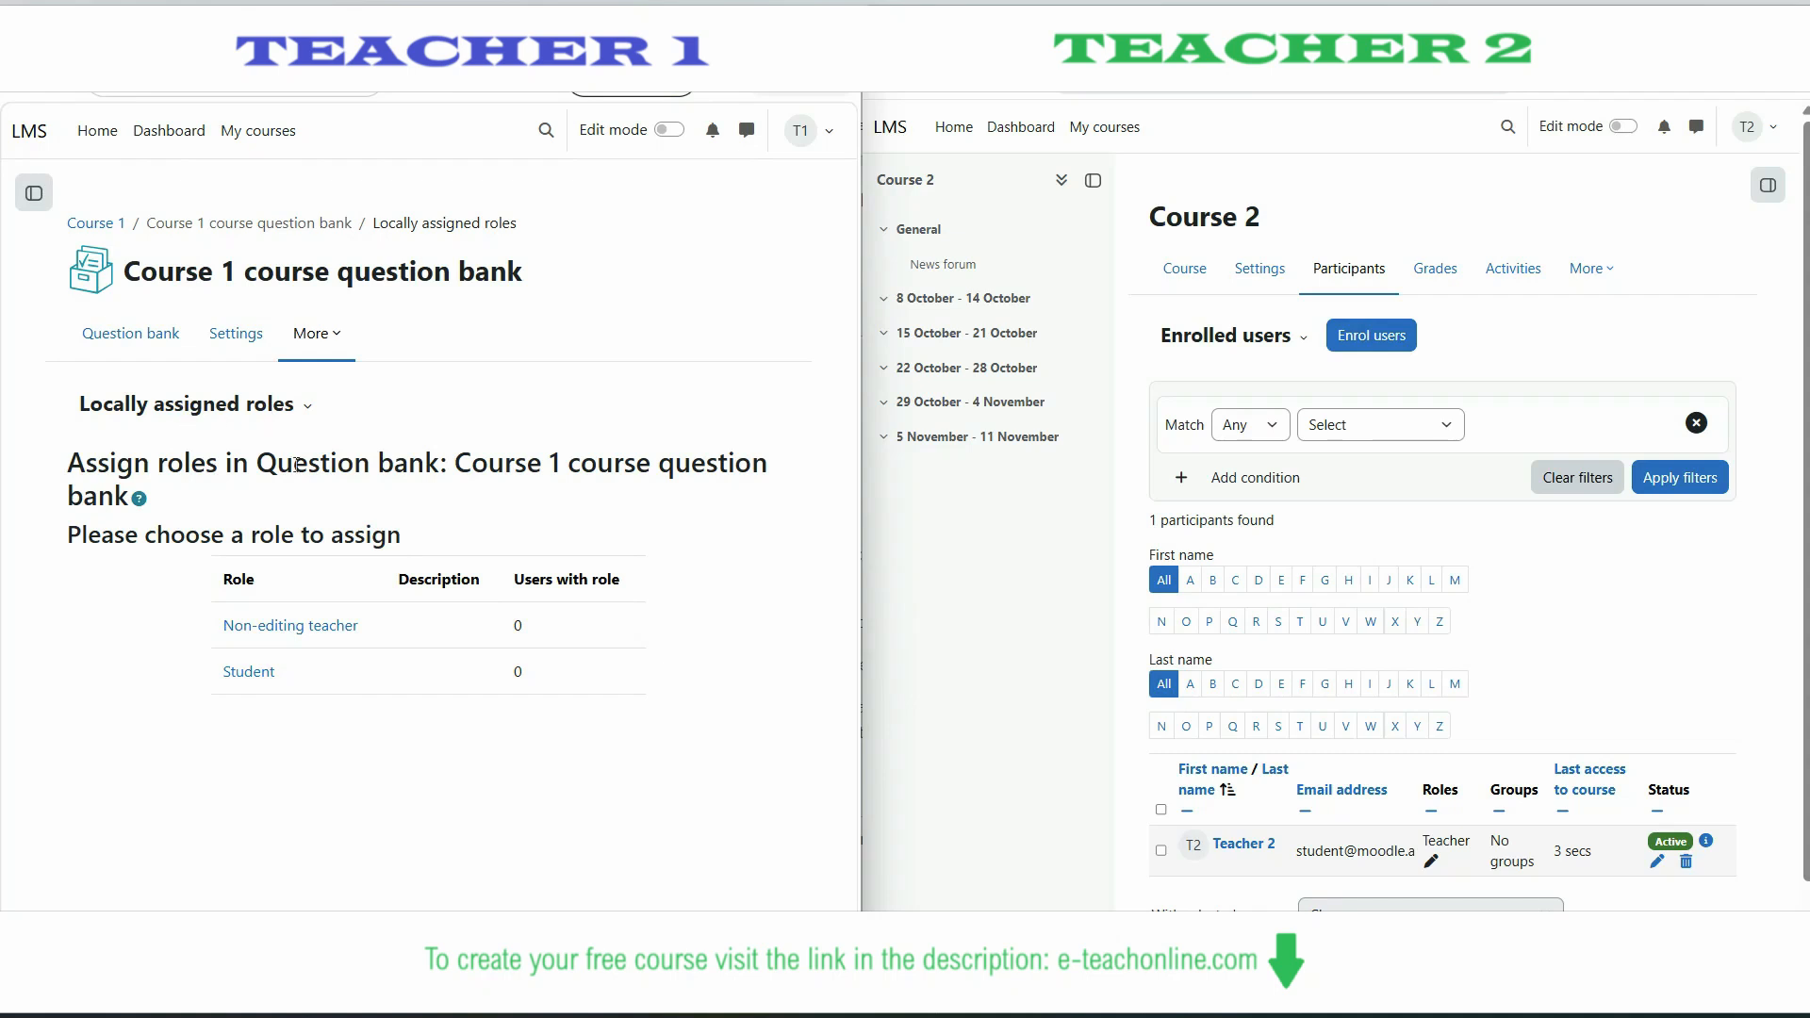
click(311, 626)
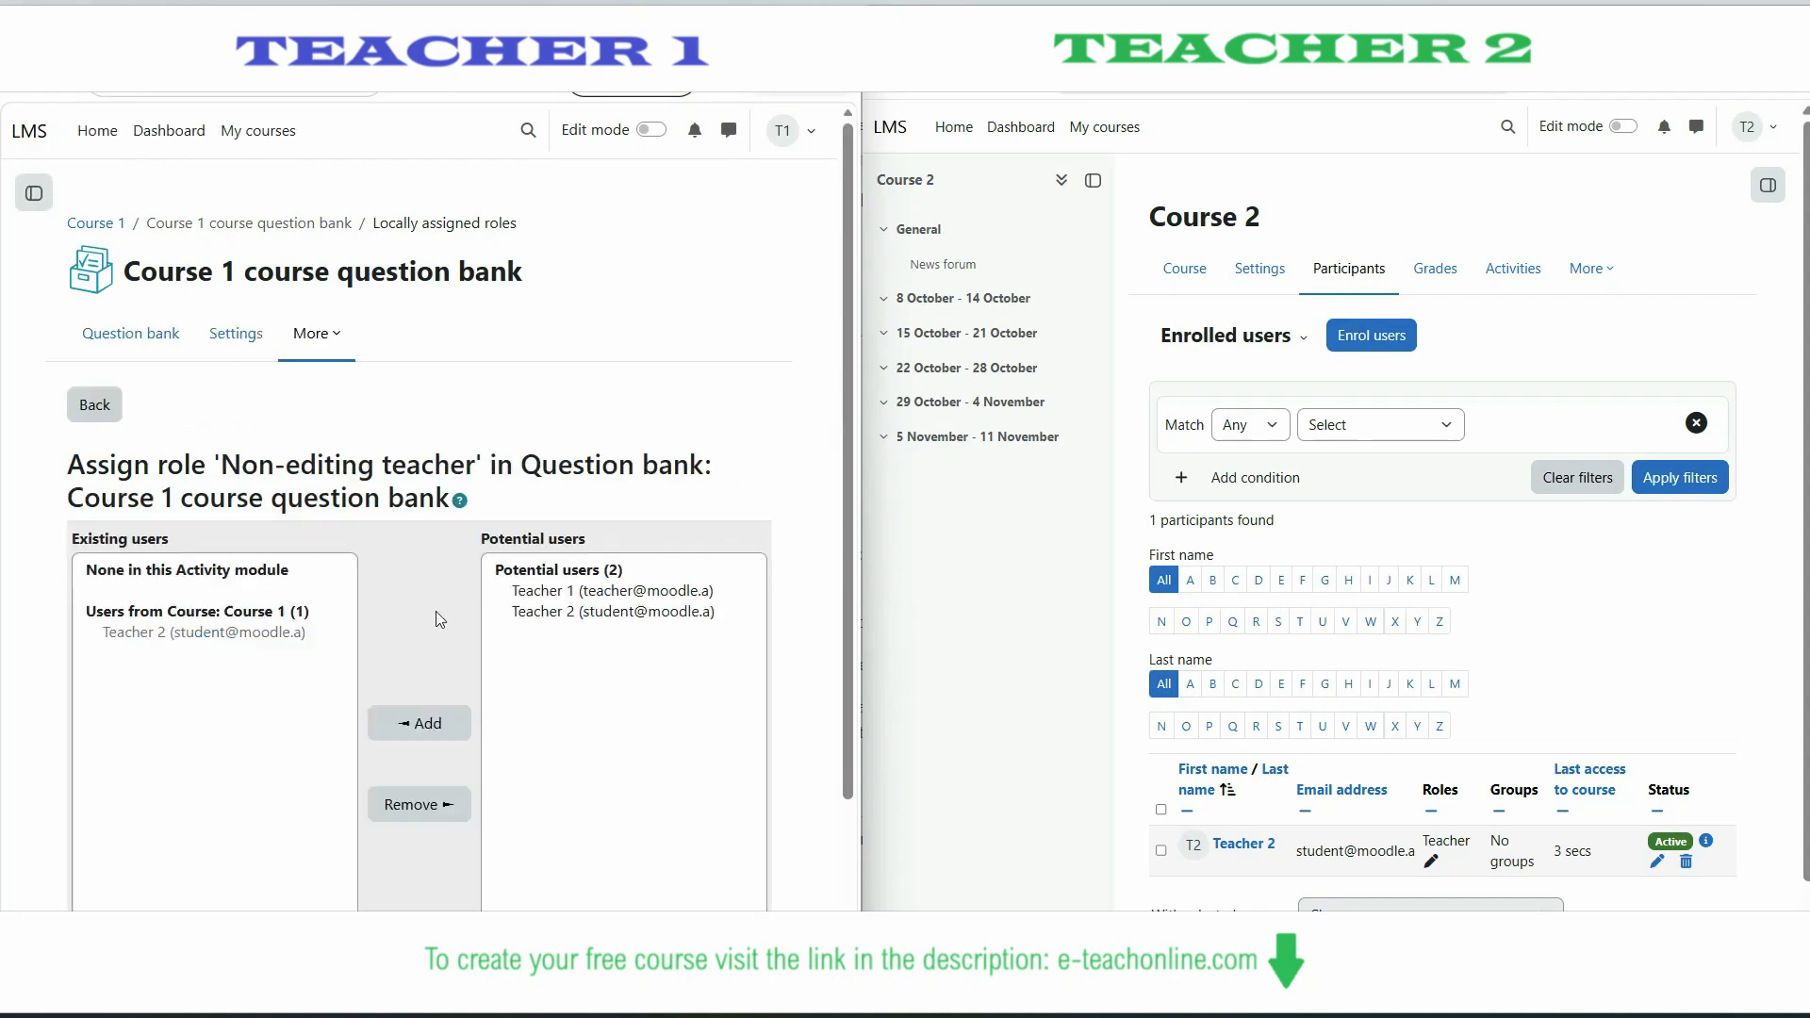
click(534, 612)
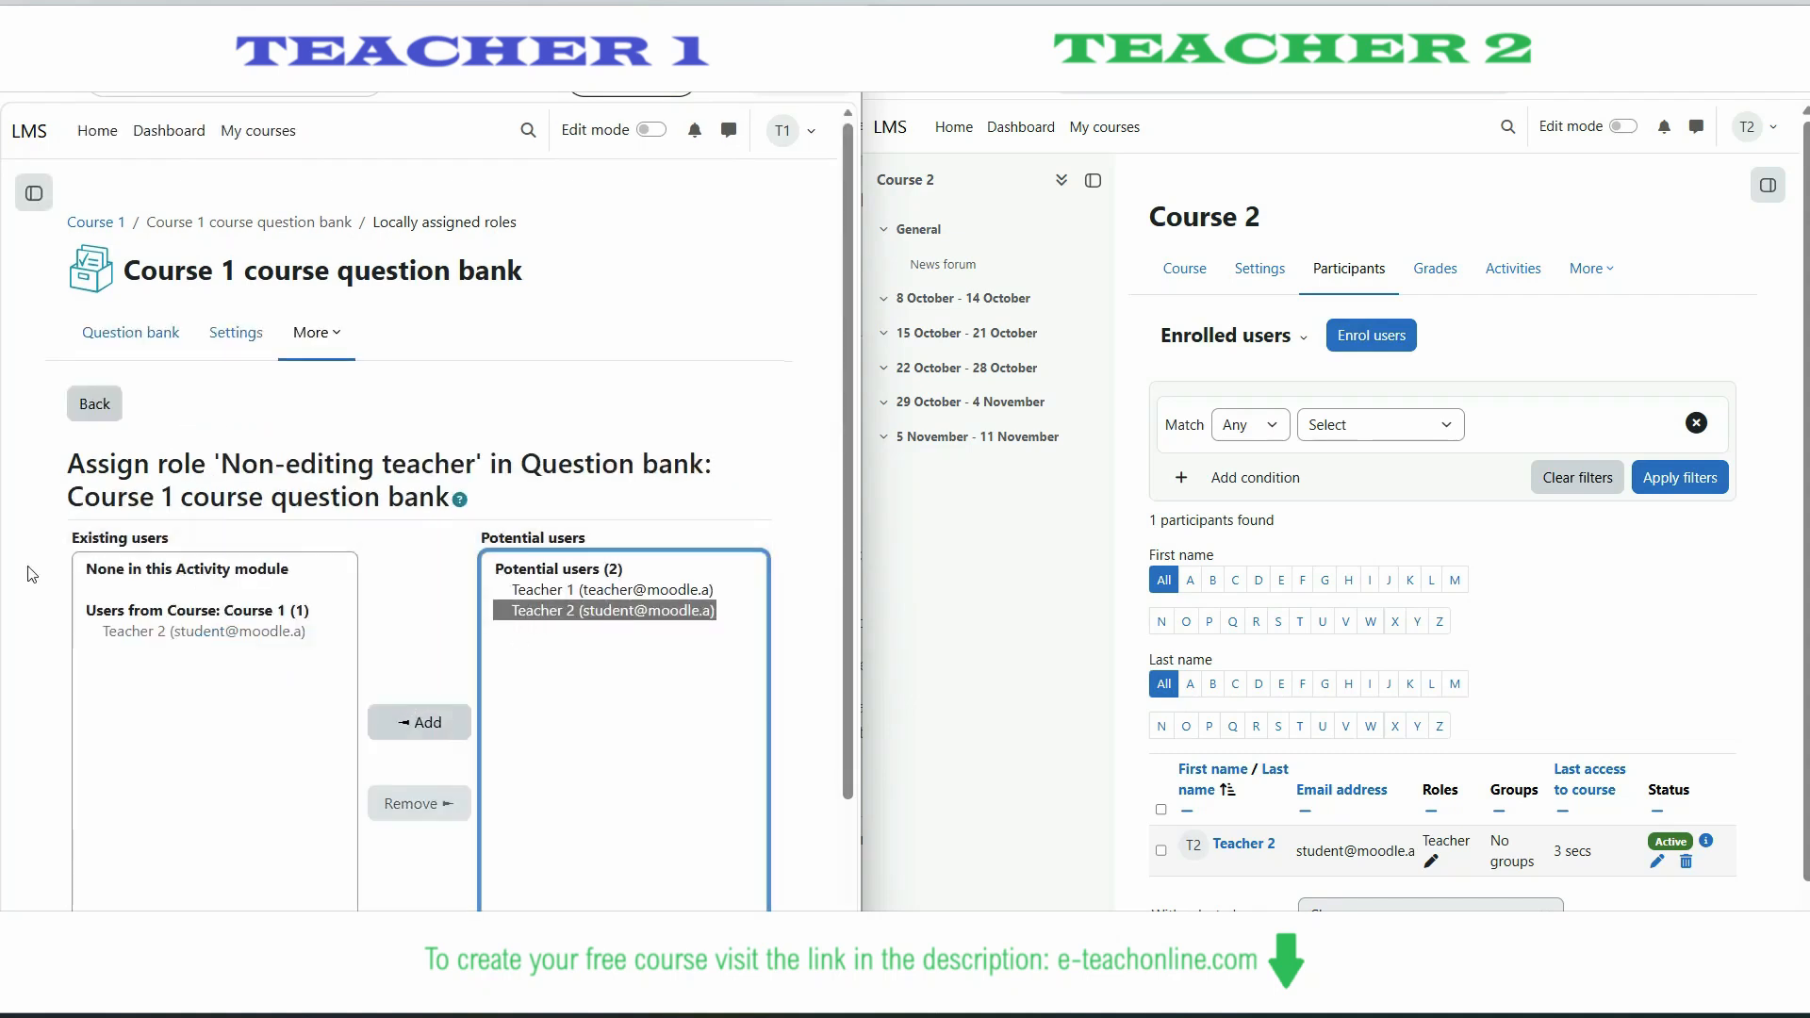
click(405, 726)
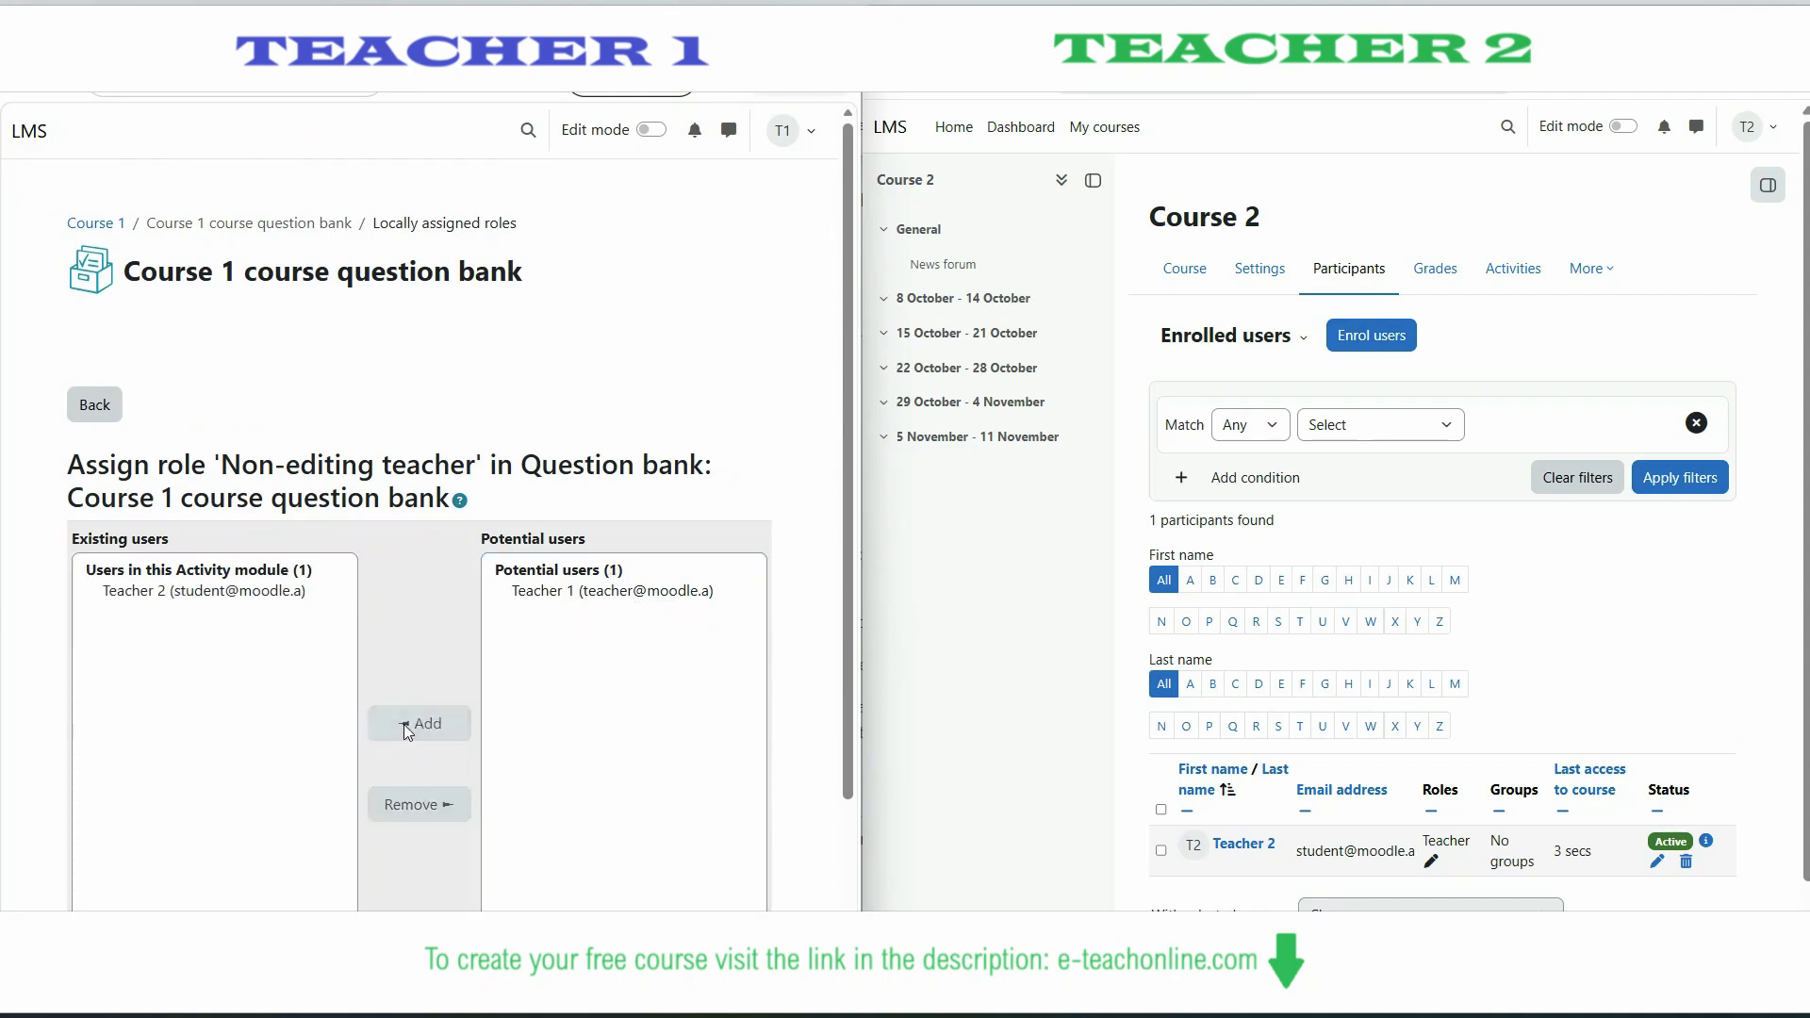
- Return to the question bank's role list and highlight the Non-editing teacher row and its assigned user
scroll(166, 708, down, 2)
scroll(146, 523, up, 2)
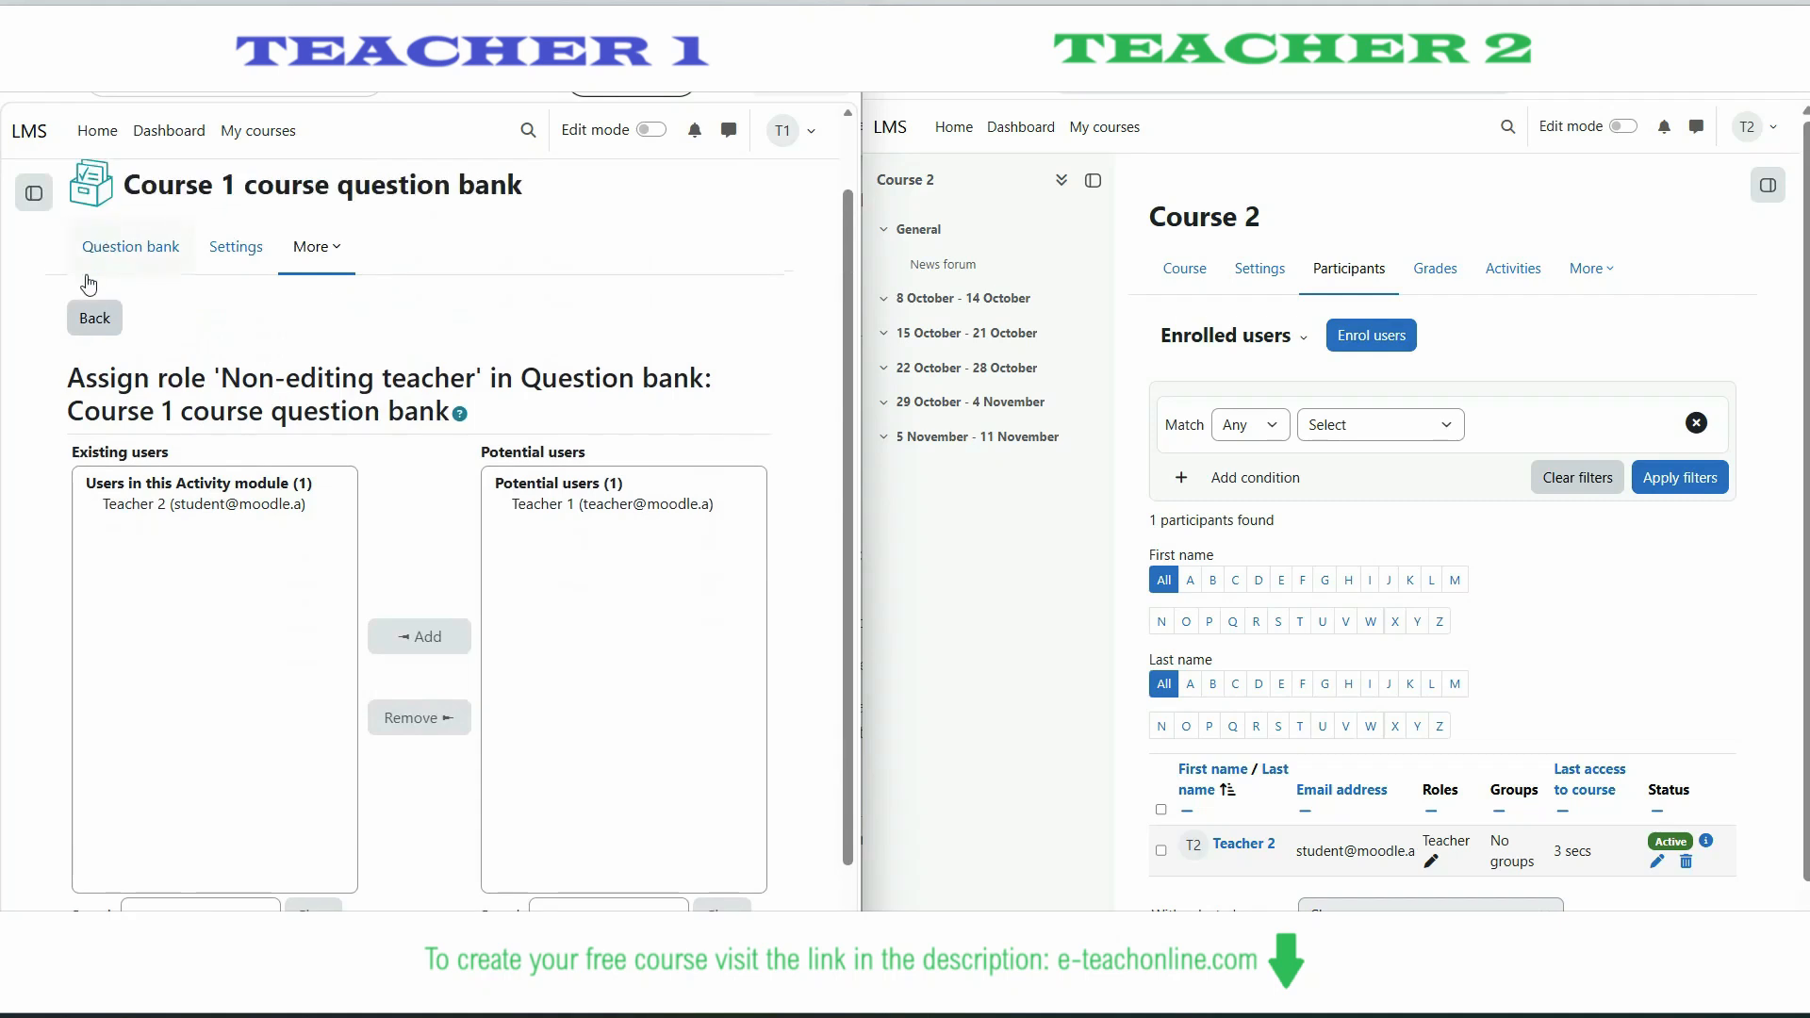
click(95, 311)
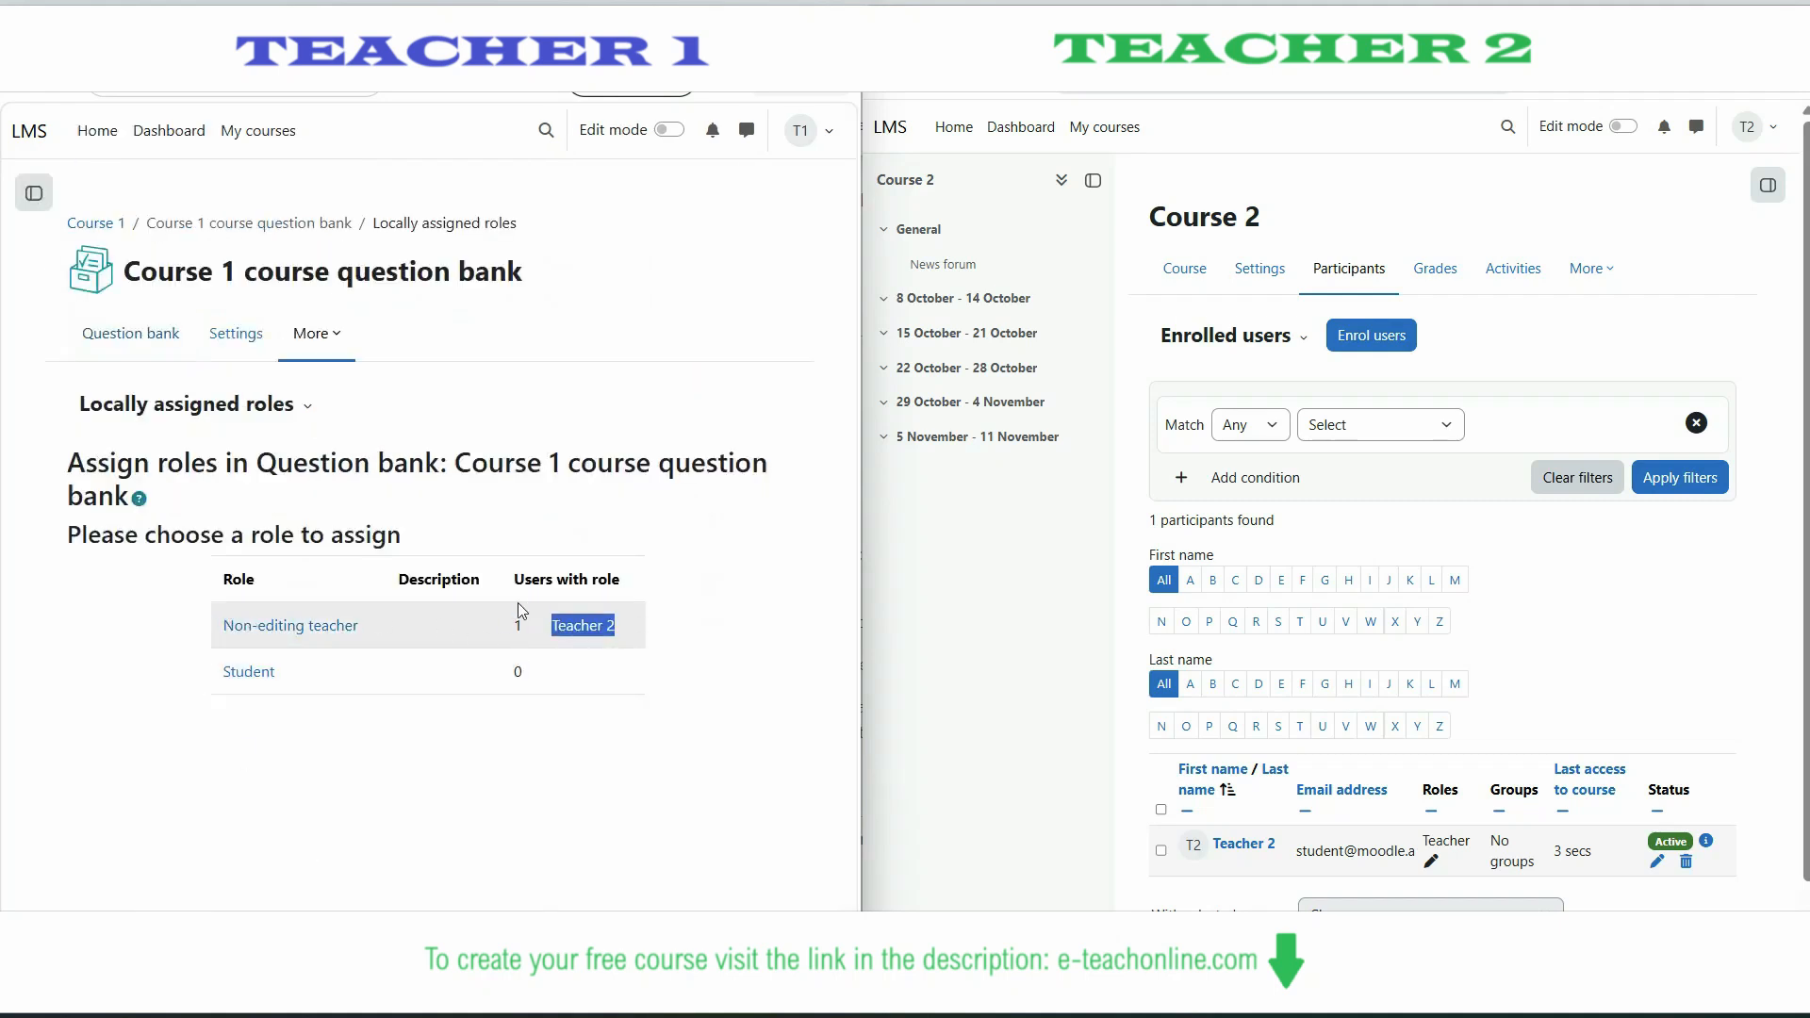
mouse_move(515, 604)
mouse_down()
mouse_move(593, 616)
mouse_move(547, 617)
mouse_up()
drag(224, 615, 352, 626)
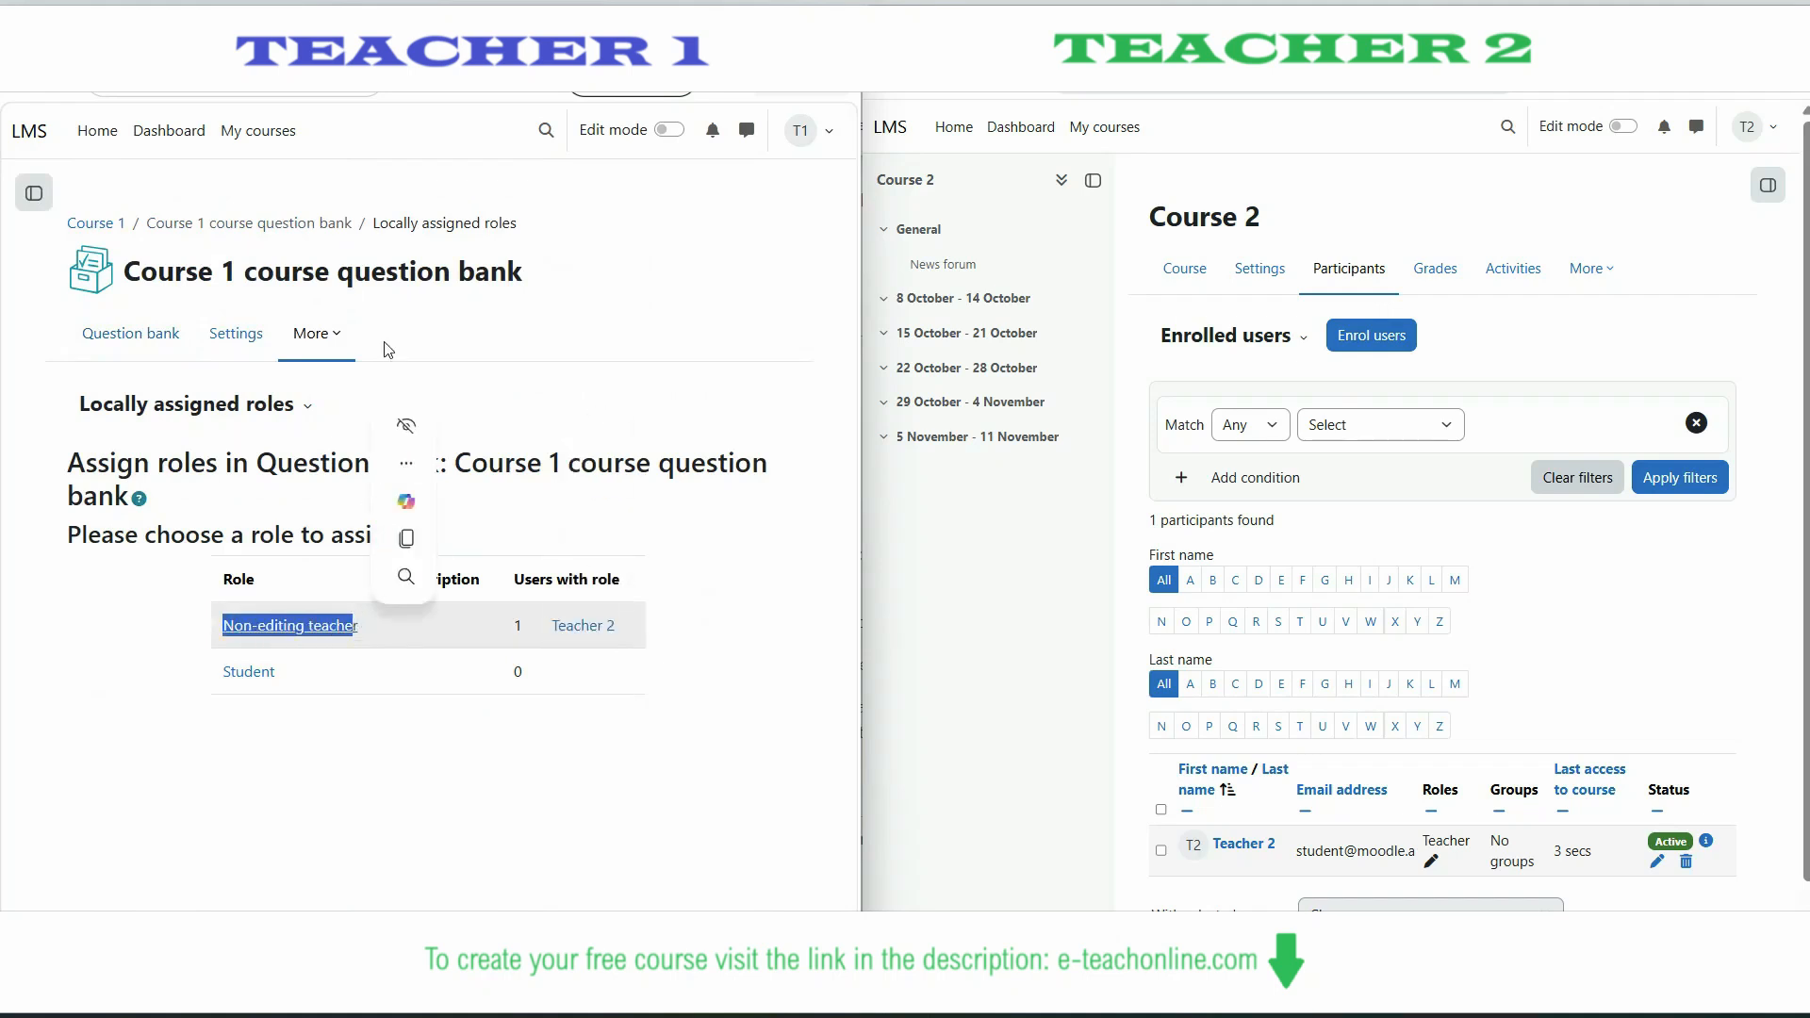
- Compare Teacher 2's Non-editing teacher role on Course 1's participants page with the question bank's role list
click(94, 223)
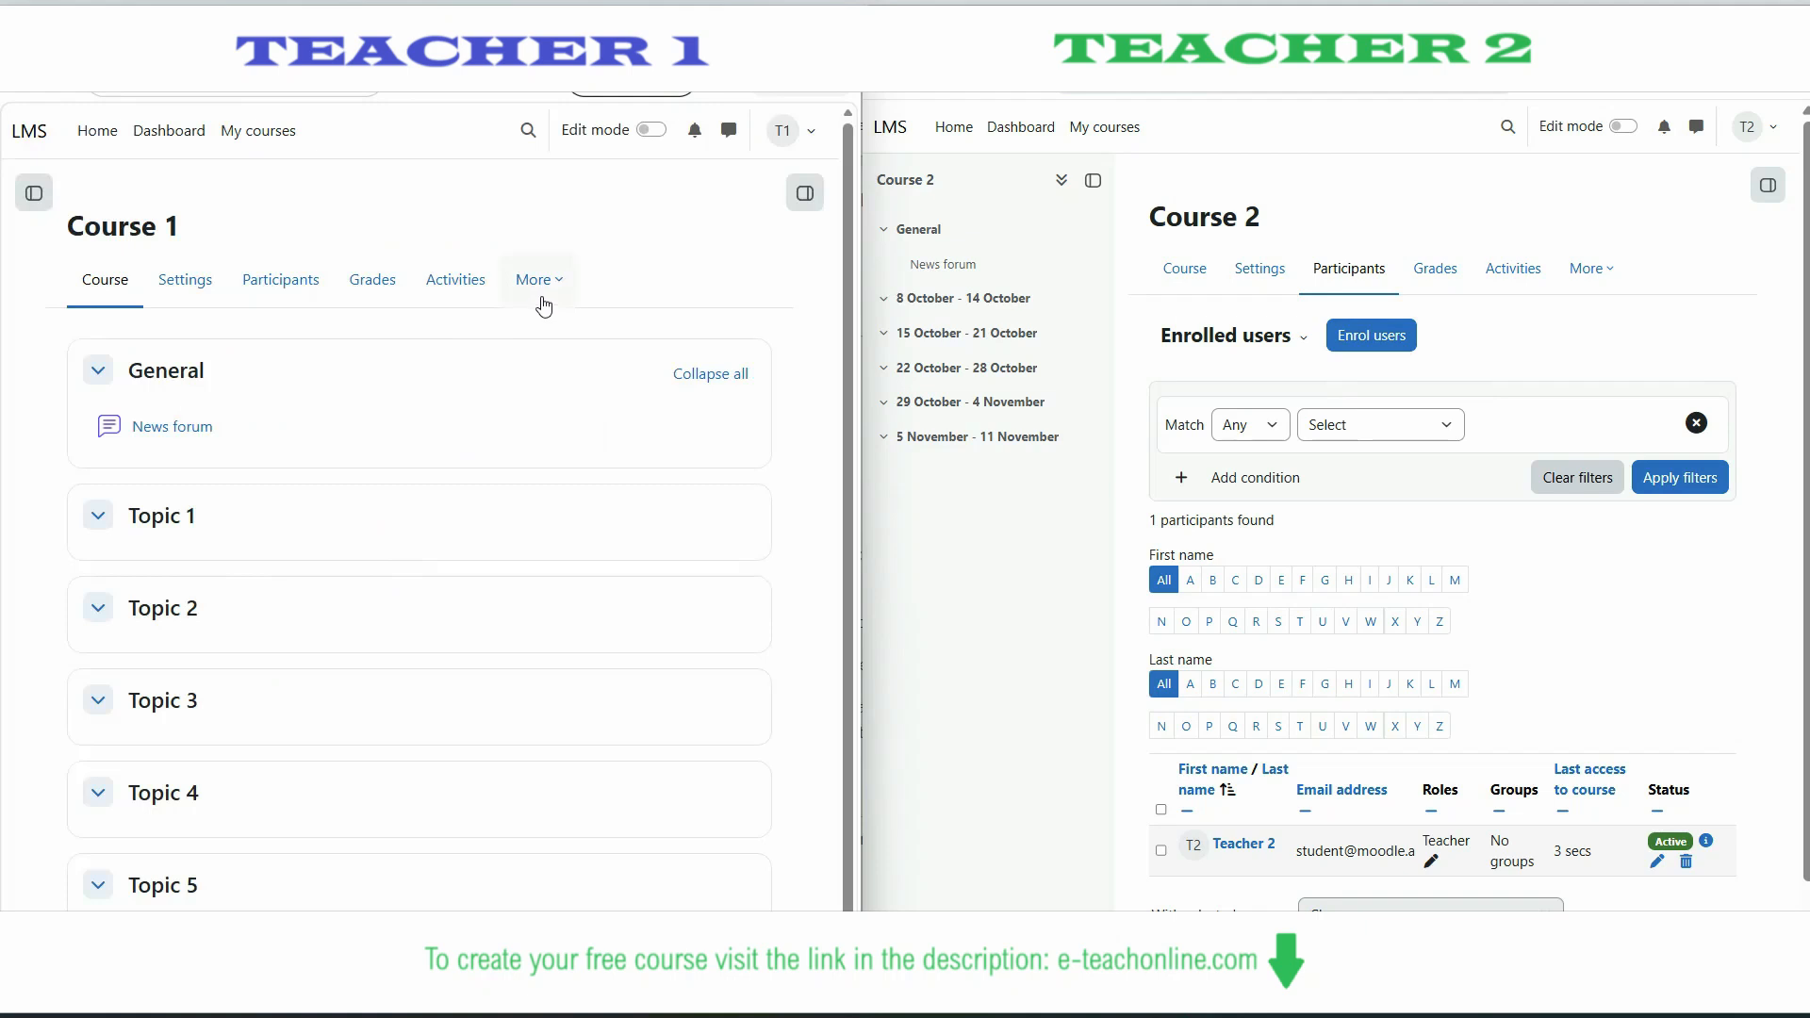
click(232, 286)
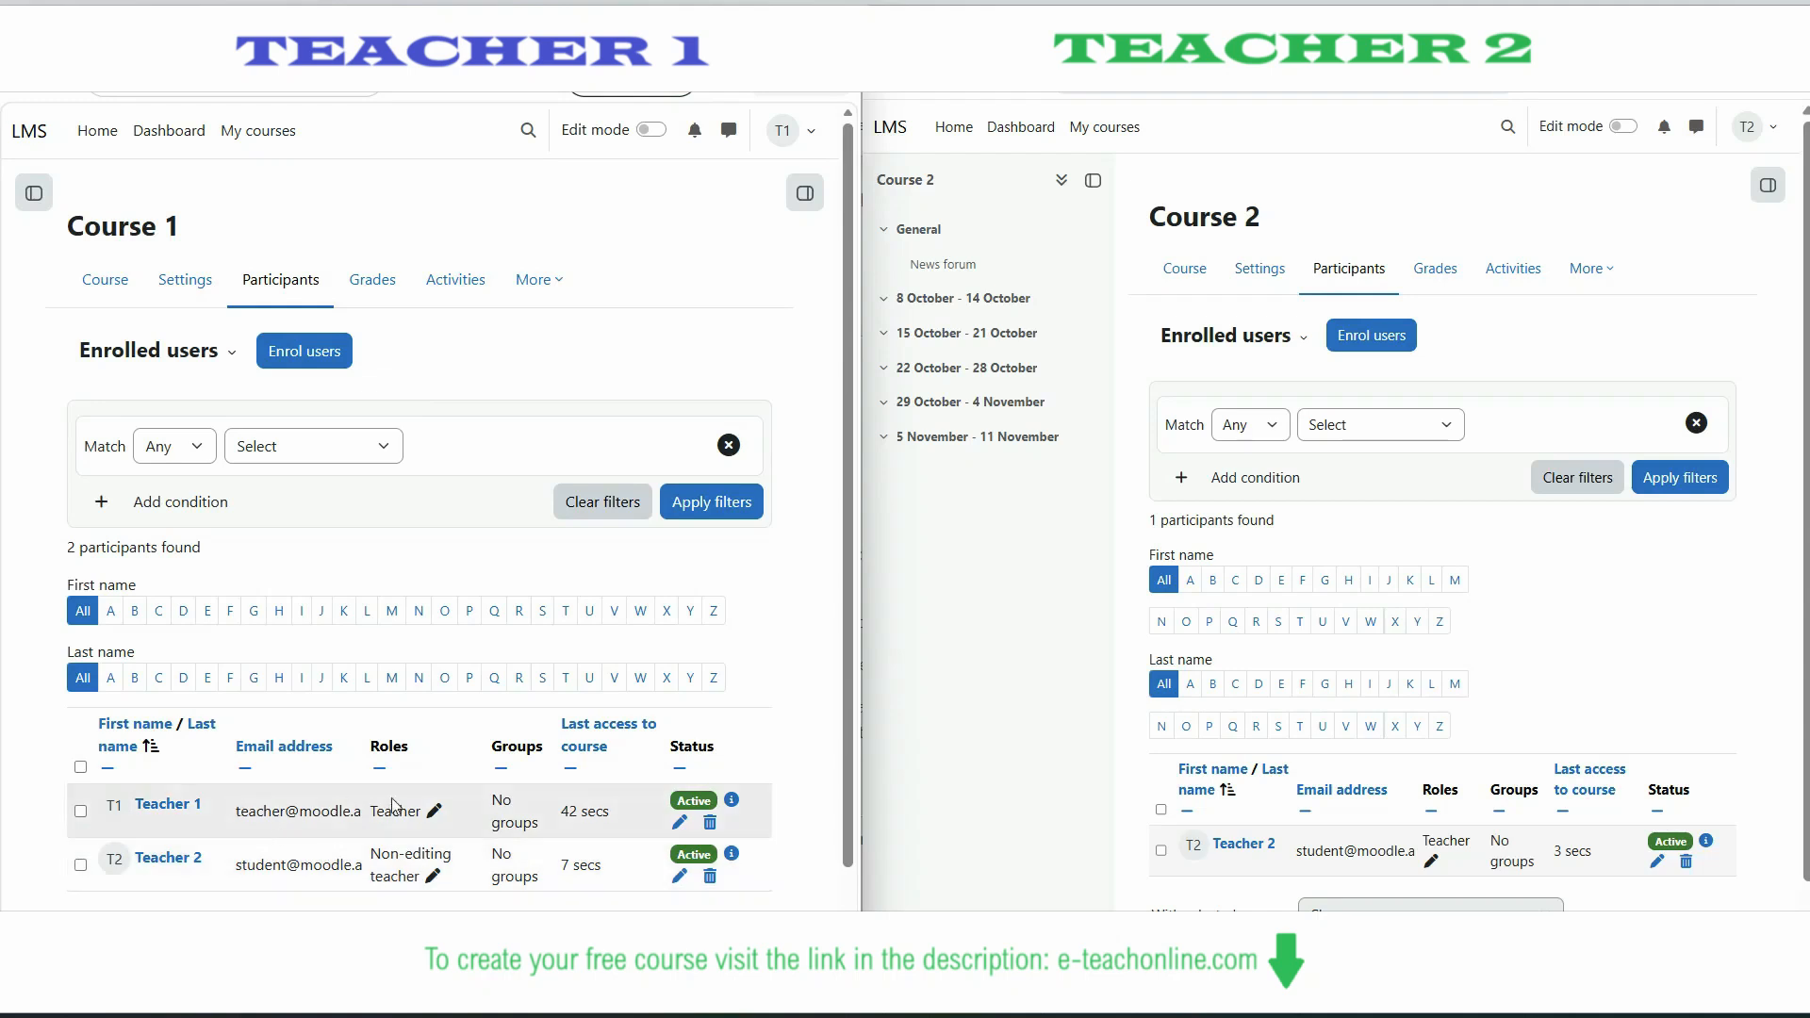
drag(373, 853, 421, 877)
key(ctrl+f)
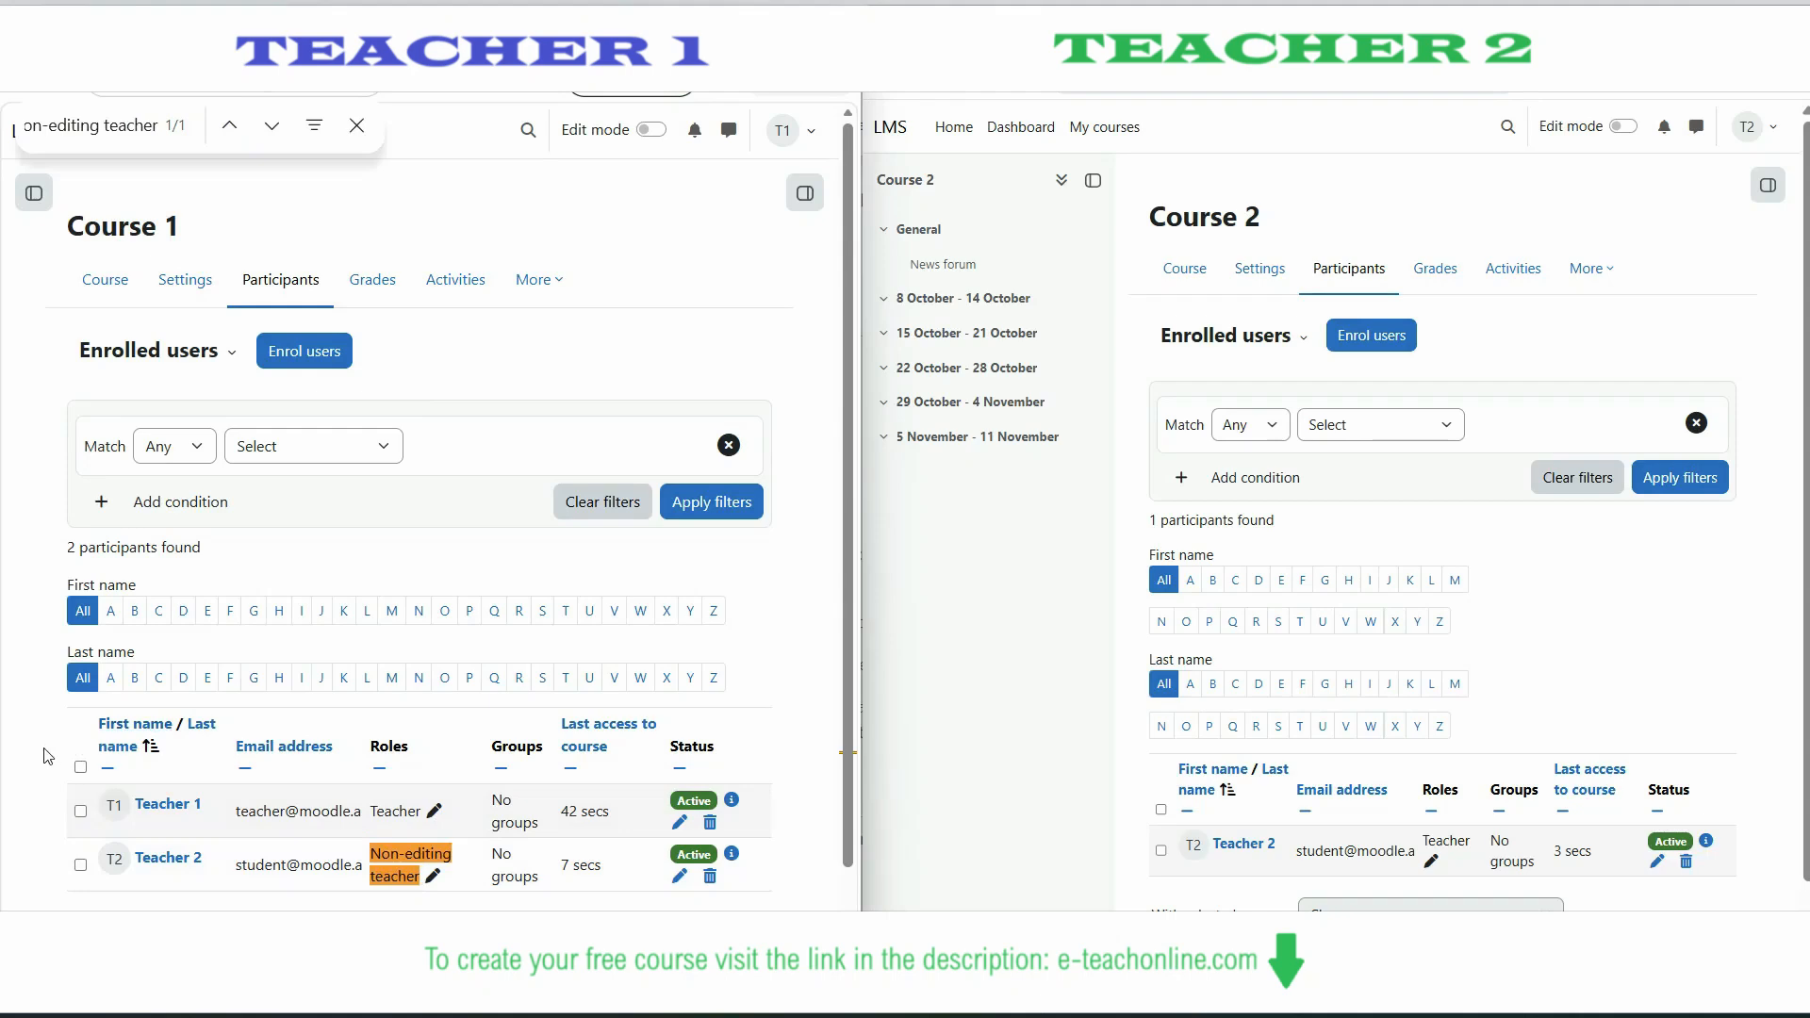
click(104, 36)
key(ctrl+f)
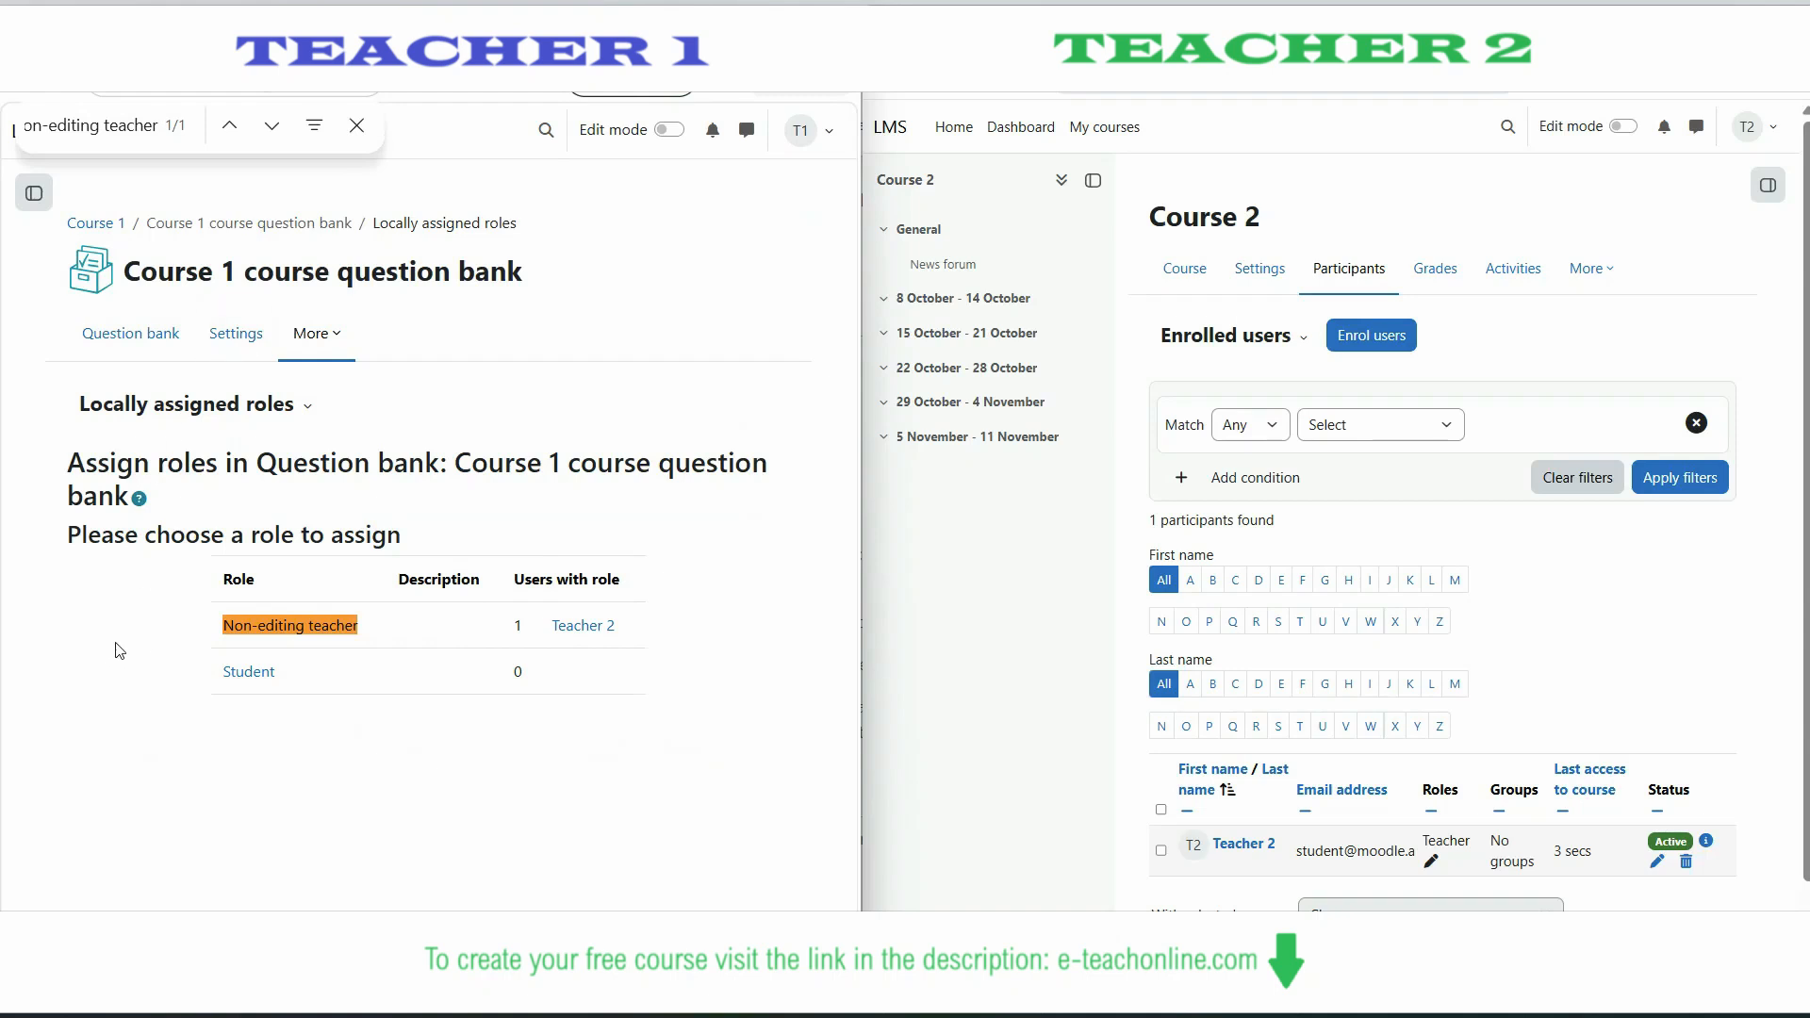
click(966, 600)
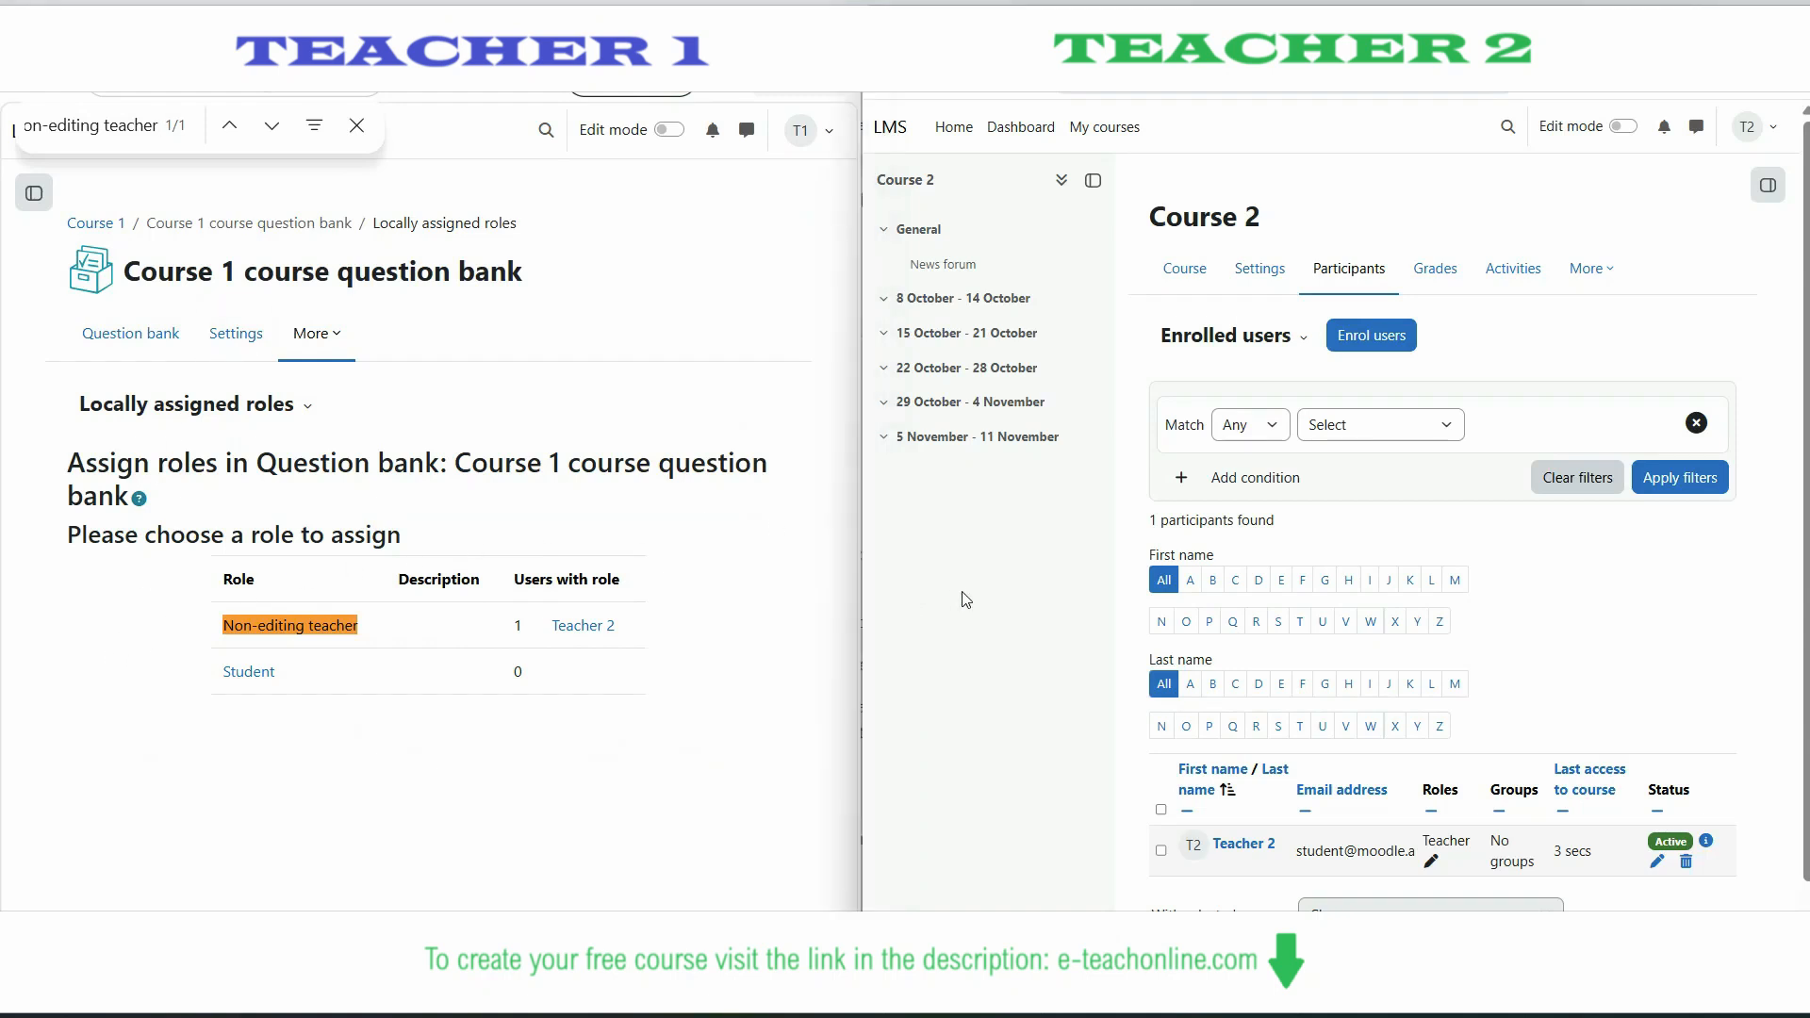